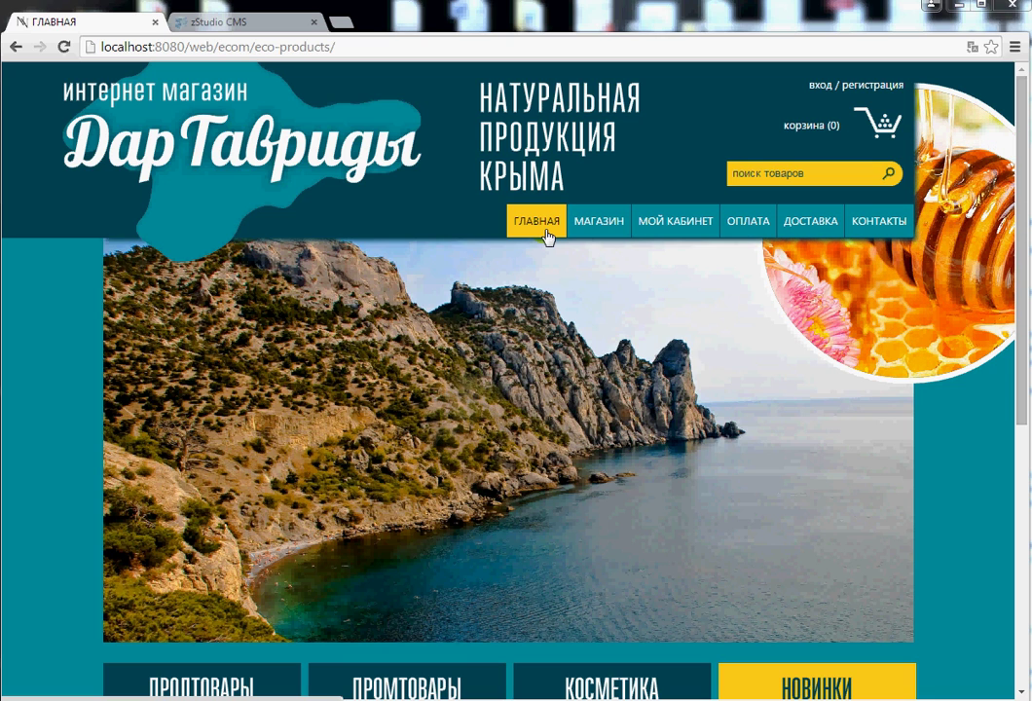
In the zStudio CMS menu manager, add a parent section named НАШ БИЗНЕС after ГЛАВНАЯ and save it.
click(265, 28)
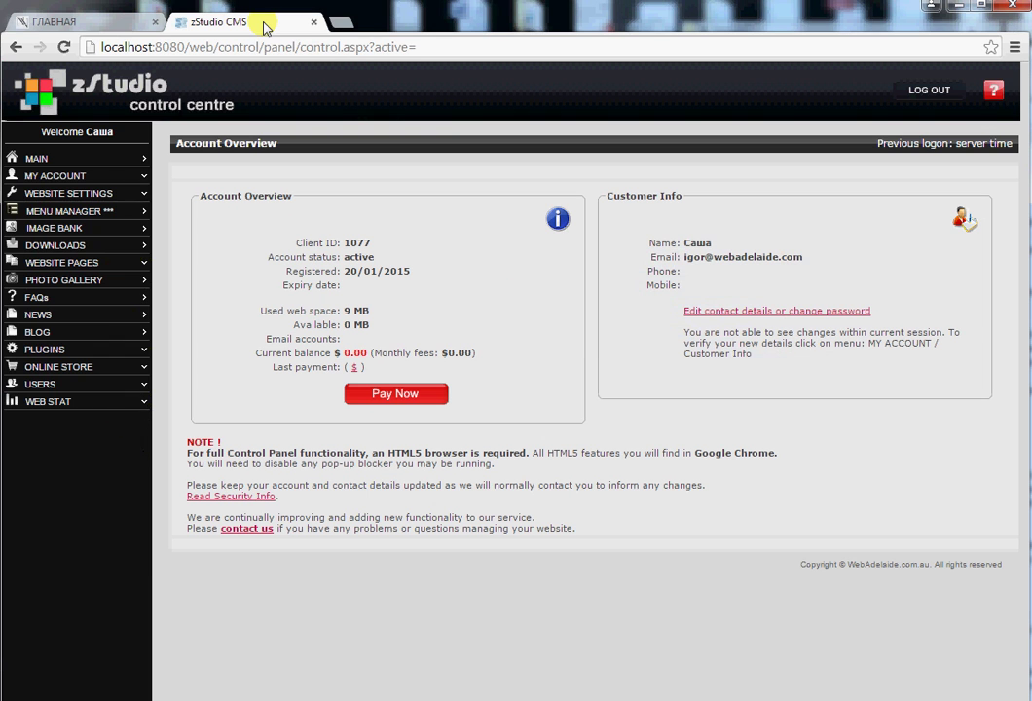
click(84, 212)
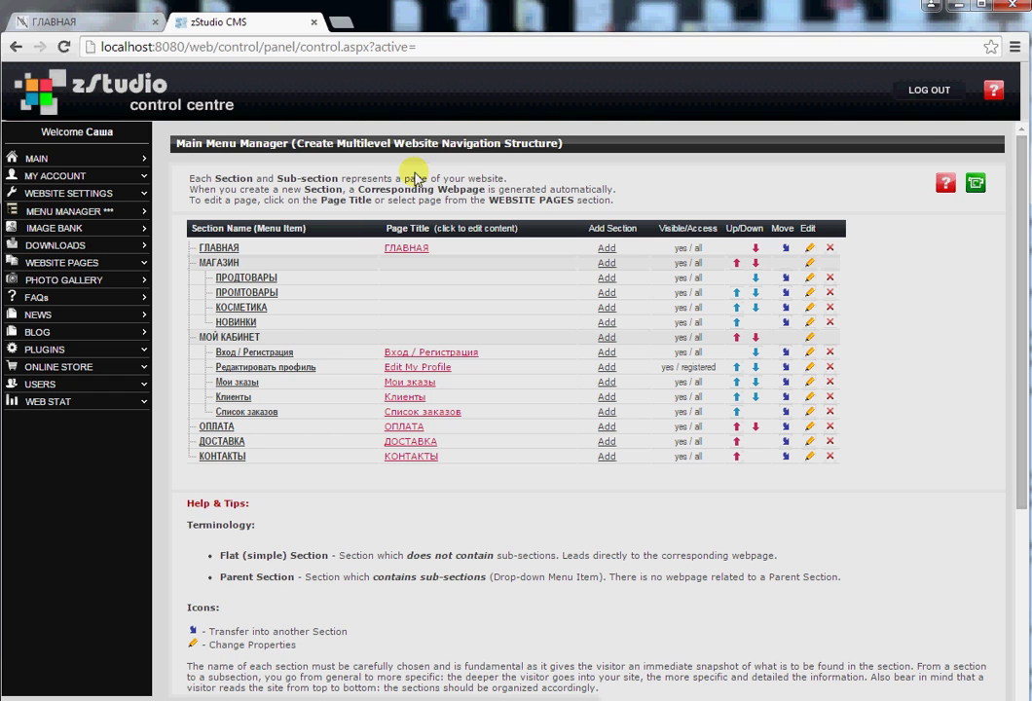
click(608, 249)
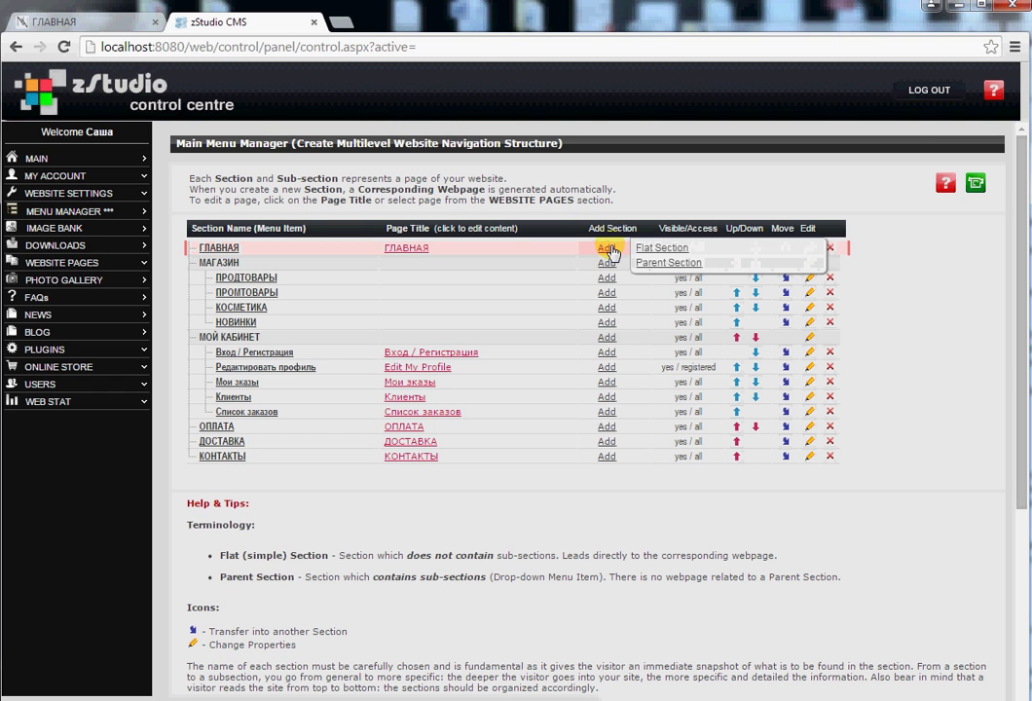
click(668, 263)
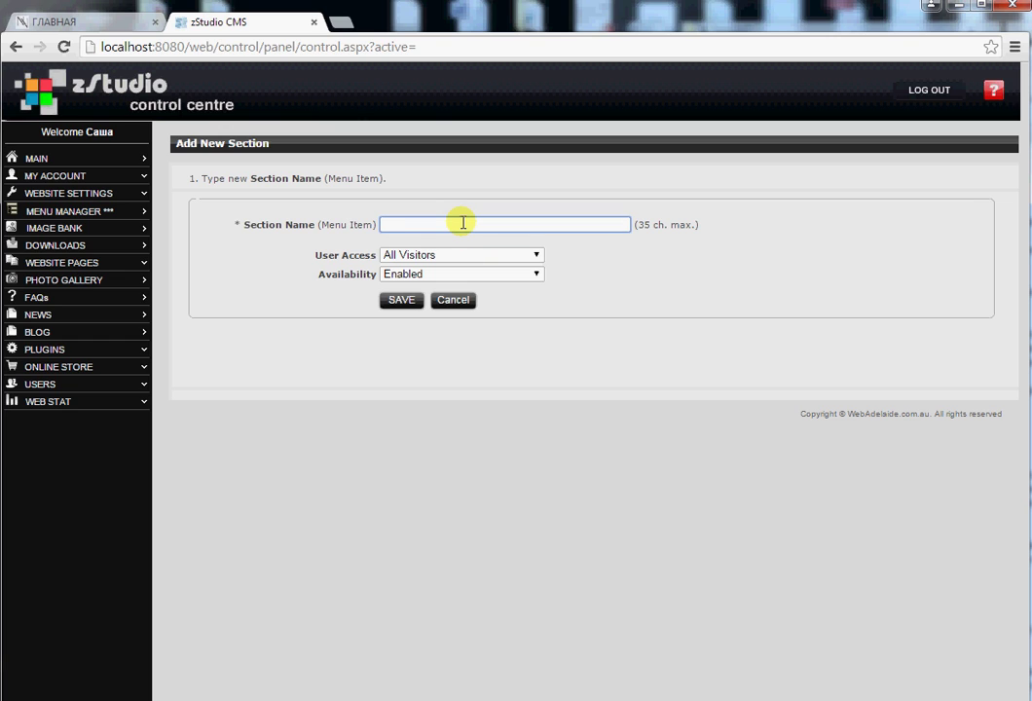
text(Н)
click(427, 242)
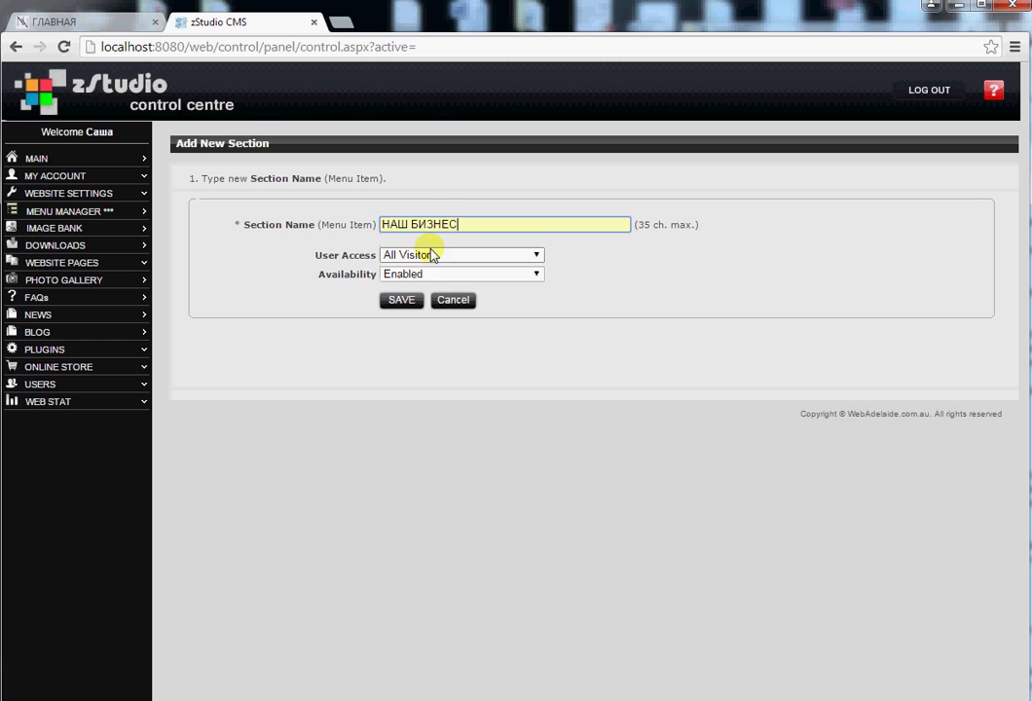
click(401, 300)
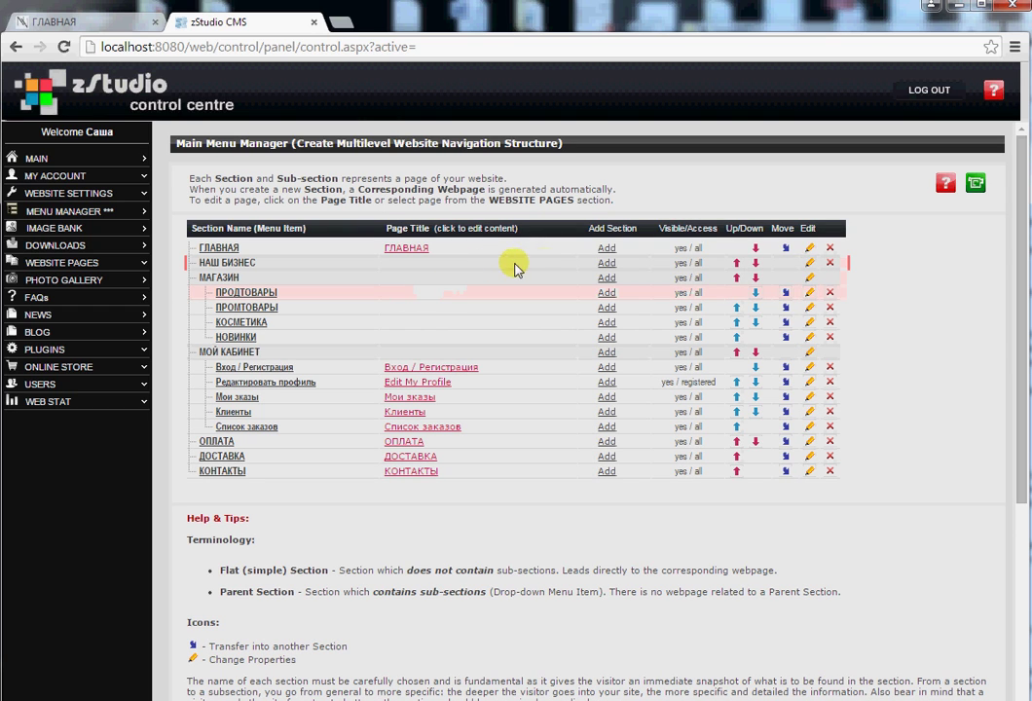
Start a flat child section of НАШ БИЗНЕС using the Blank Page type and name it О нас.
click(605, 264)
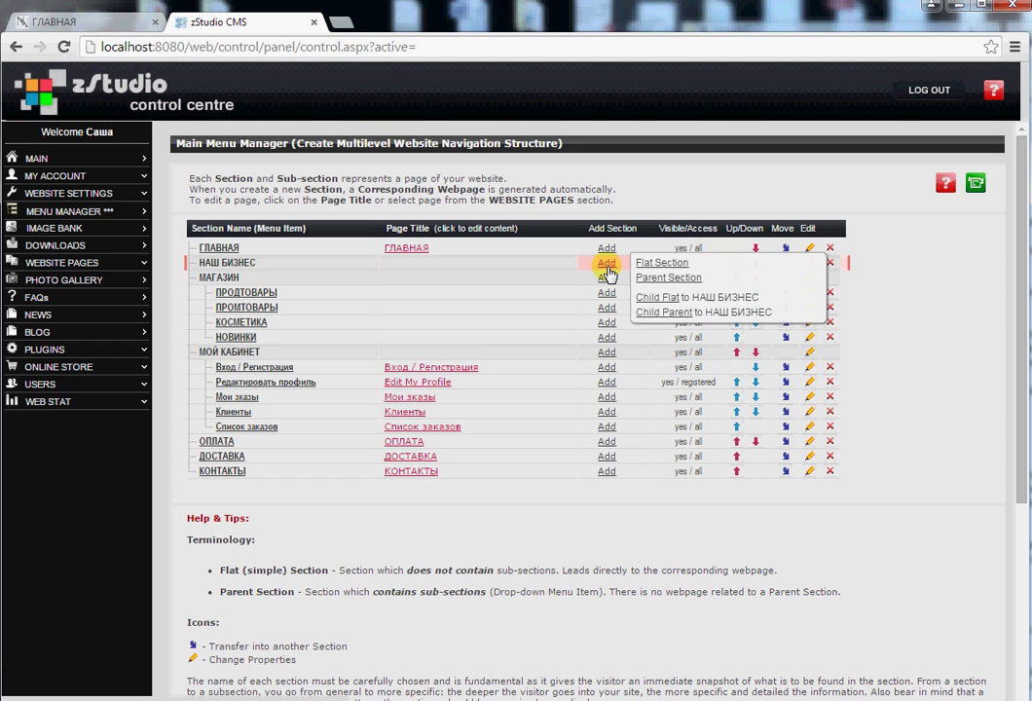
click(669, 304)
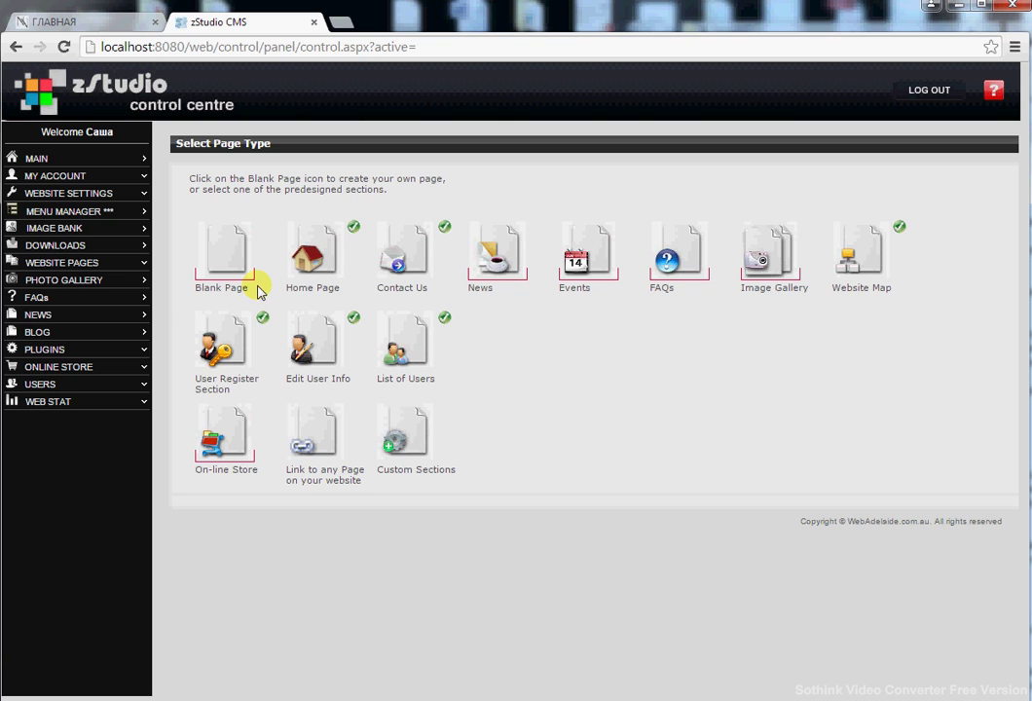
click(230, 269)
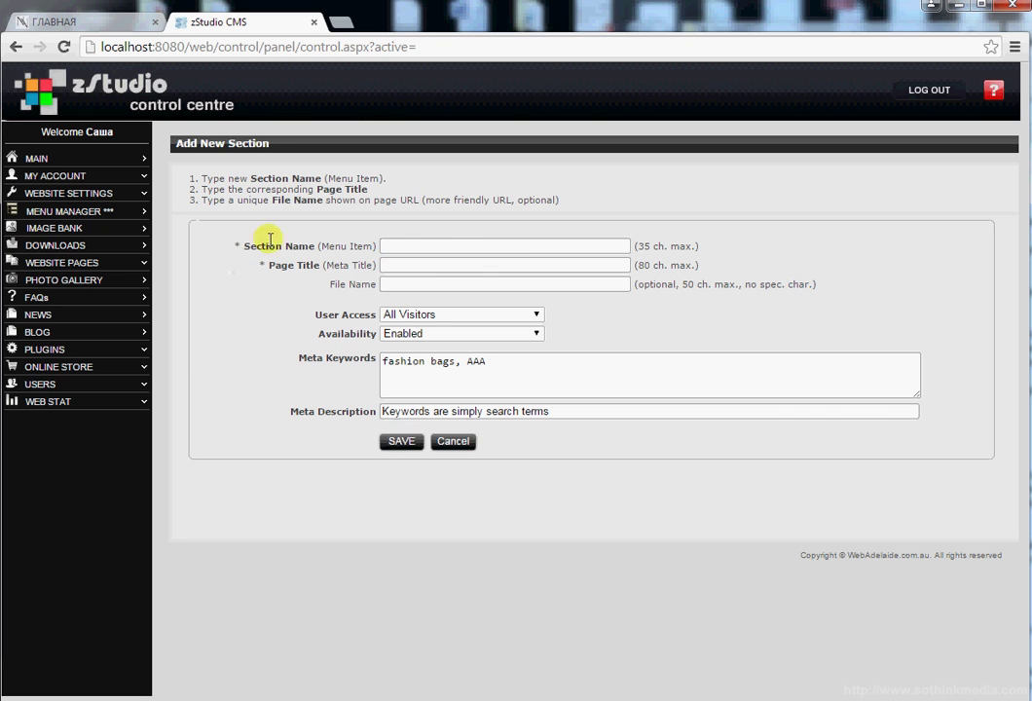
click(404, 245)
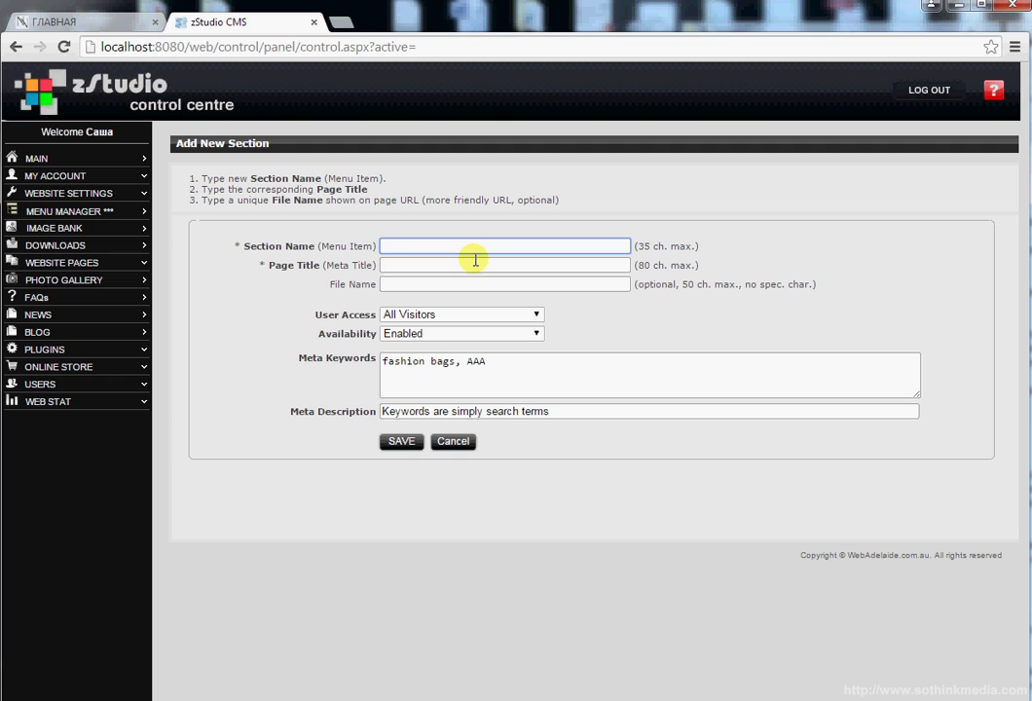
text(J)
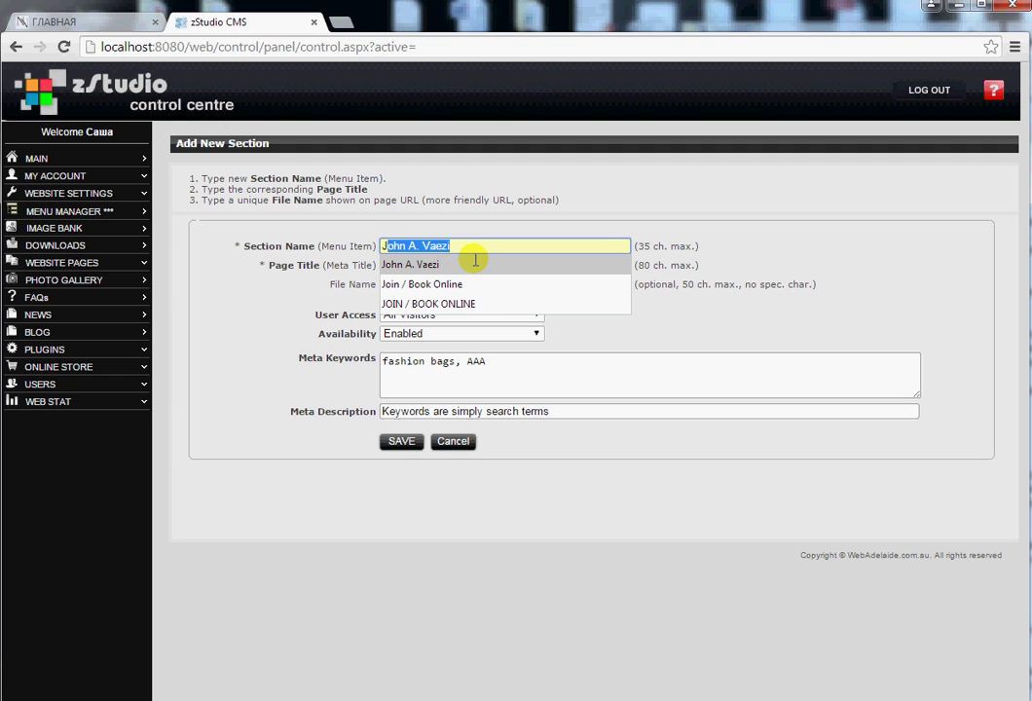
key(BackSpace)
key(BackSpace)
text(О)
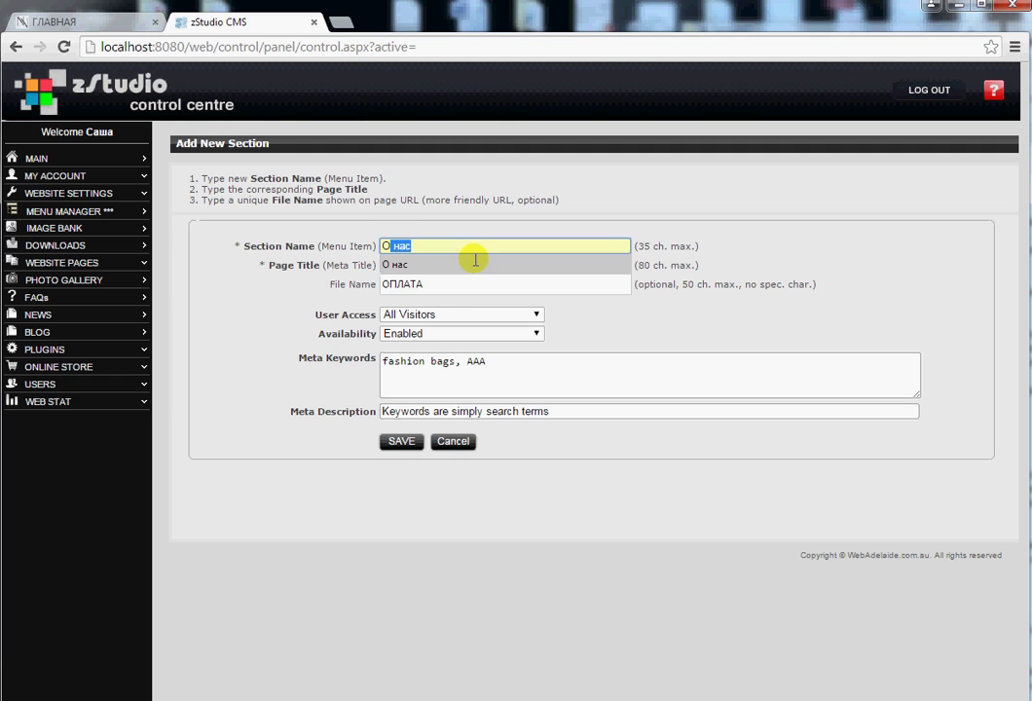
key(BackSpace)
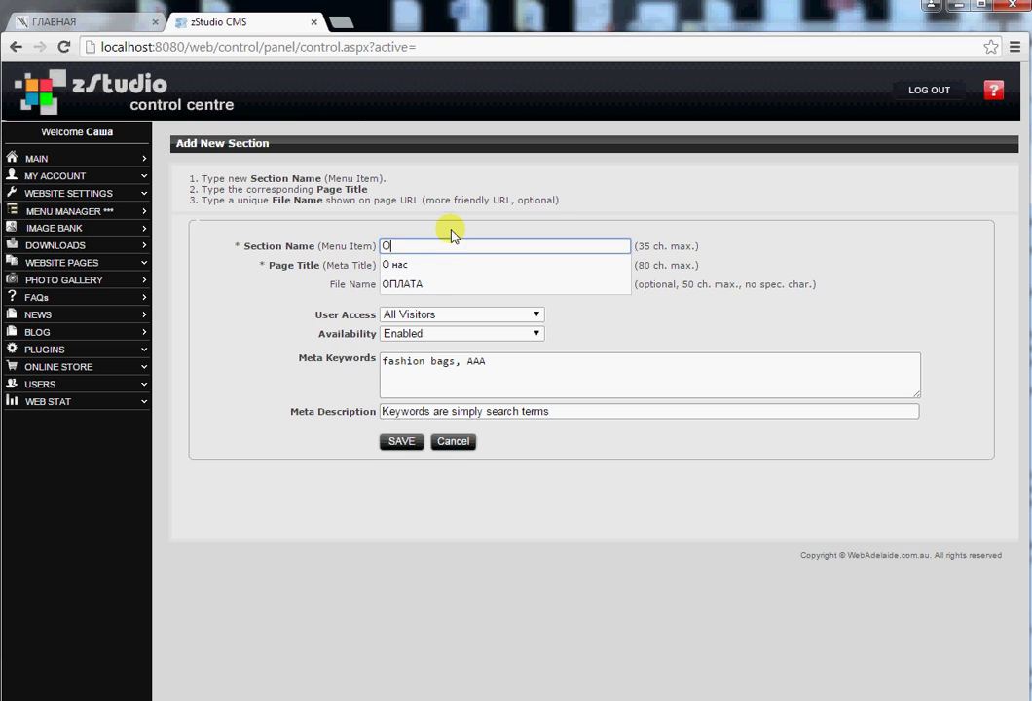
text(нас)
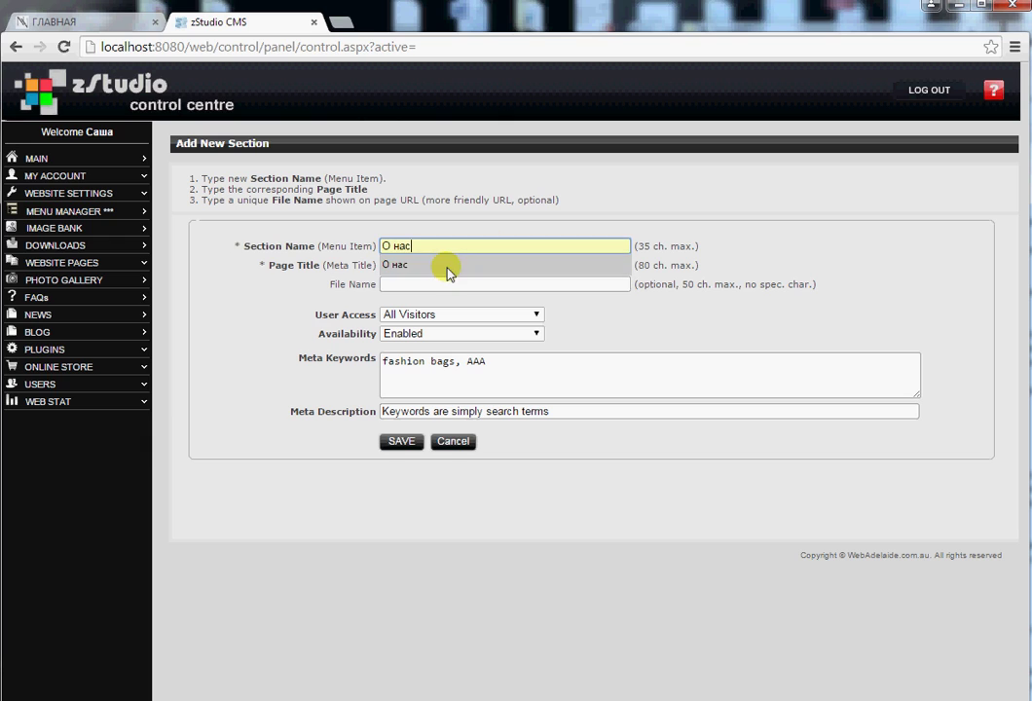
click(565, 306)
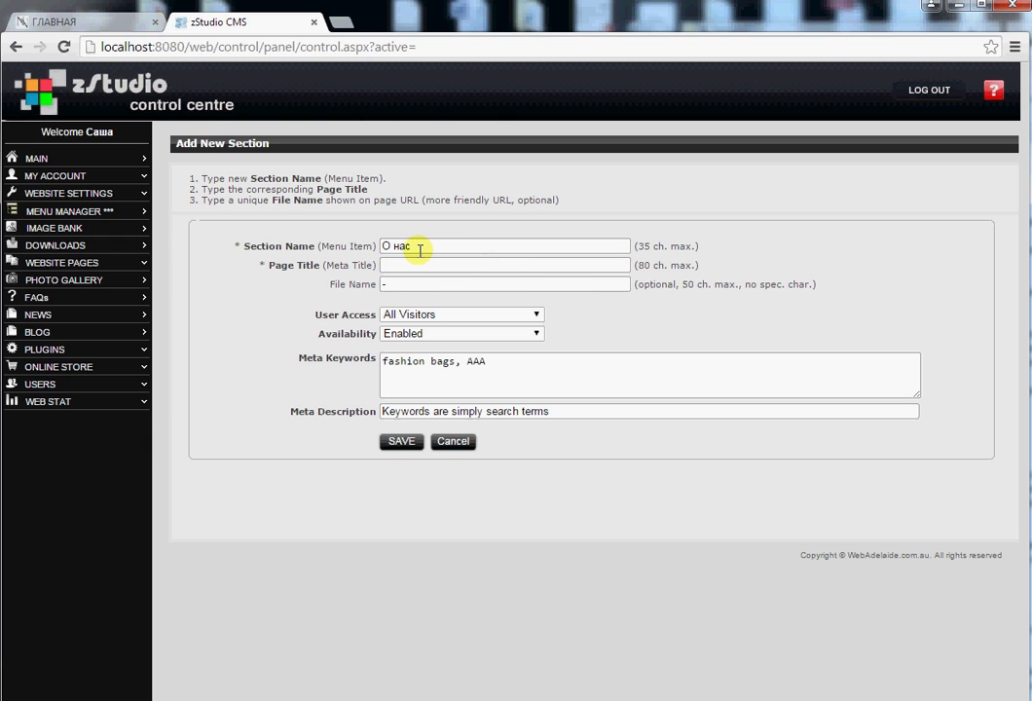
Copy the section name О нас into the page title.
drag(420, 251, 357, 245)
key(ctrl+c)
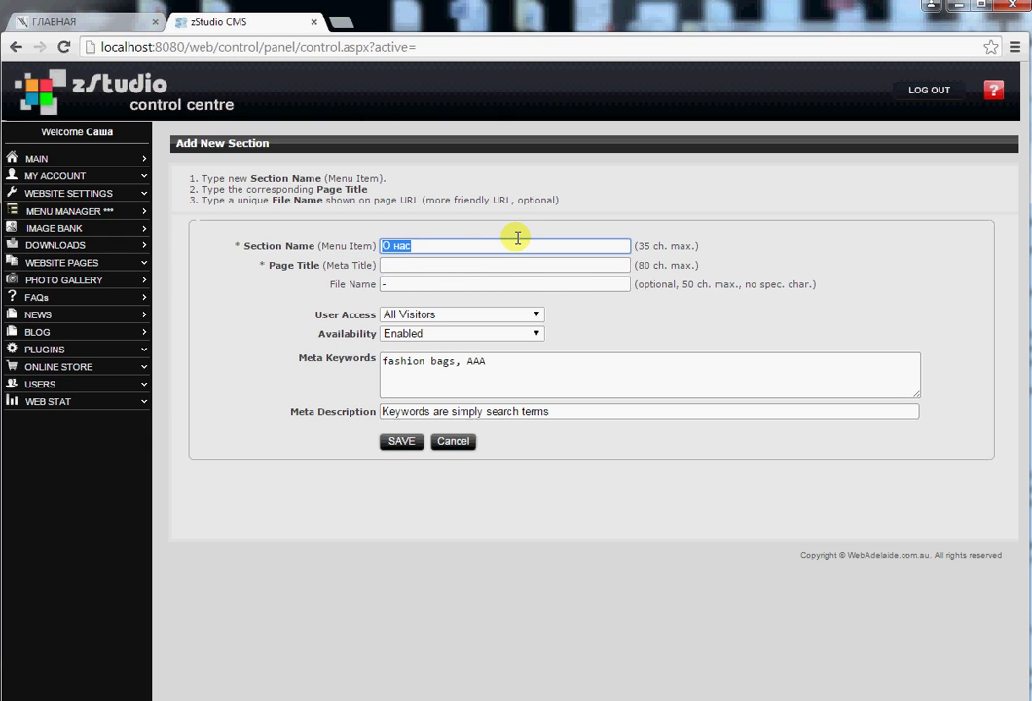
click(424, 264)
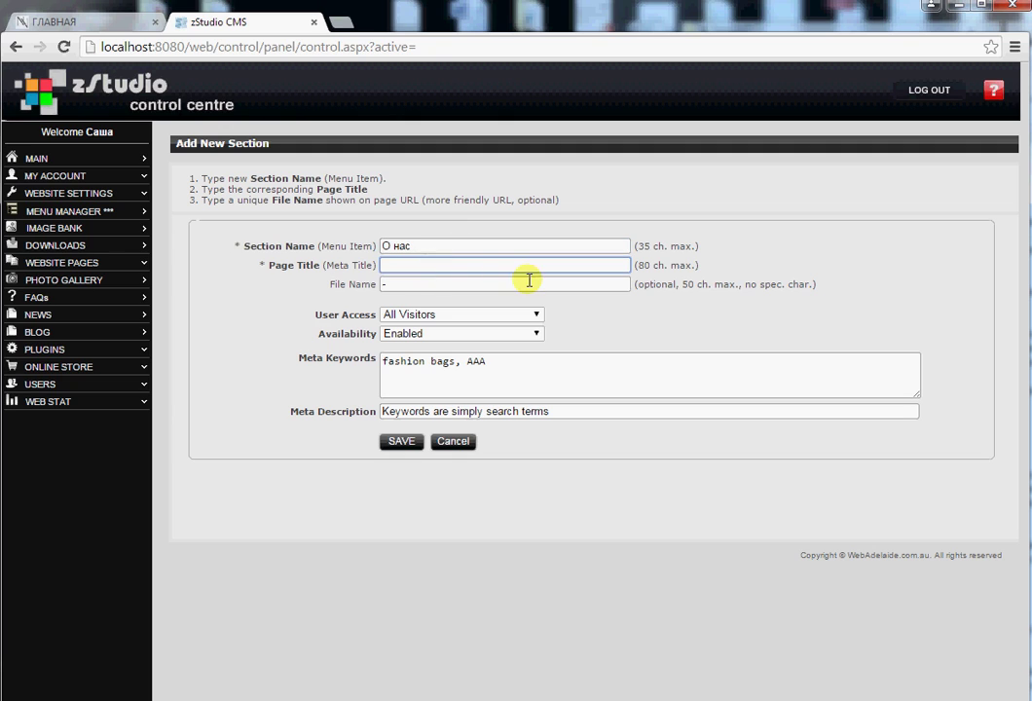
key(ctrl+v)
click(578, 336)
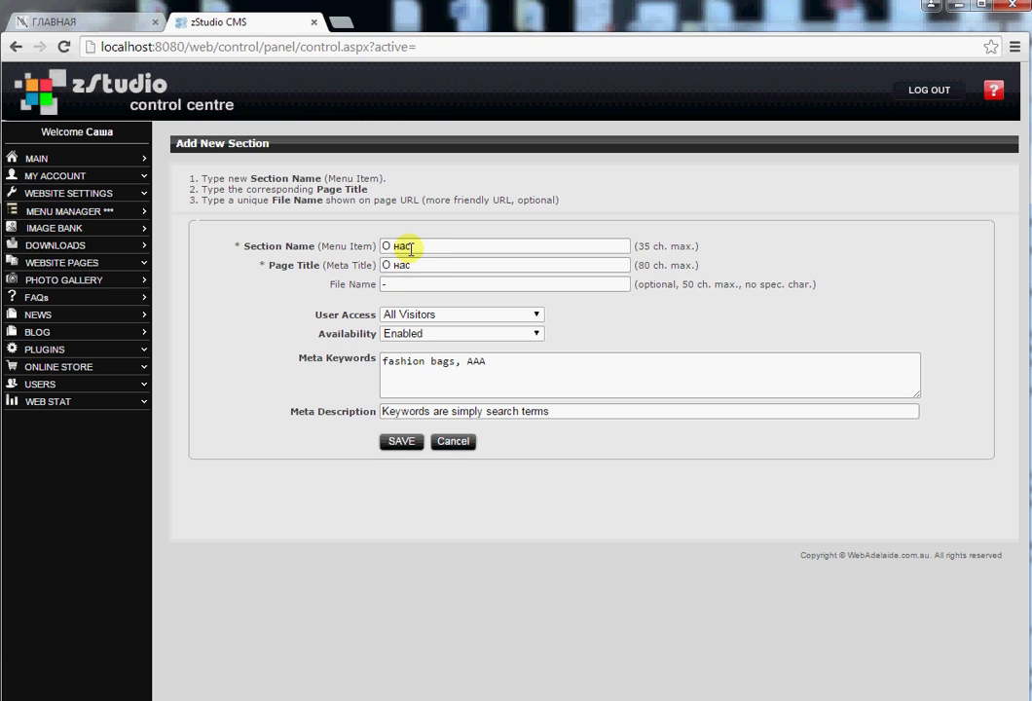
Try ABOUT US as the section name, and set it back to О нас.
drag(454, 247, 376, 244)
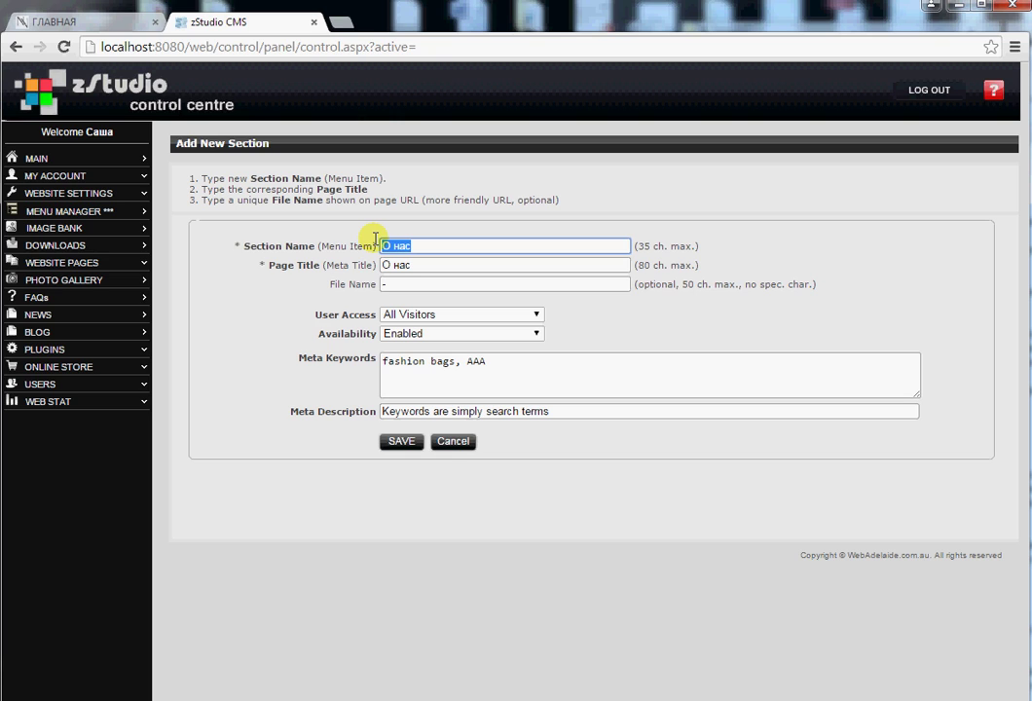
text(A)
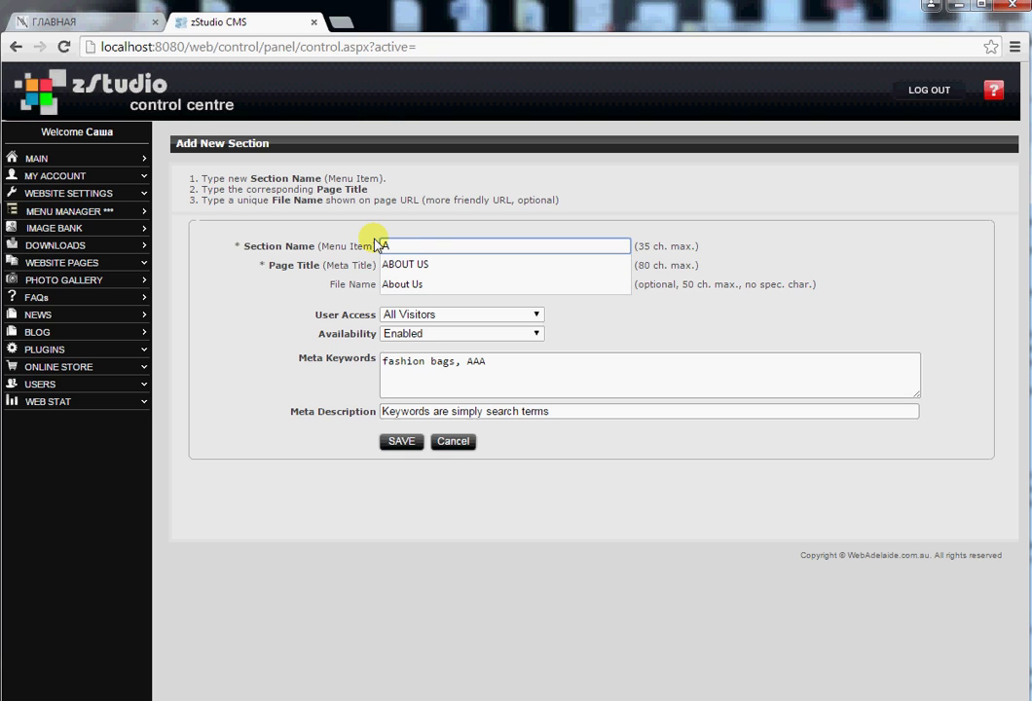
click(419, 265)
click(424, 265)
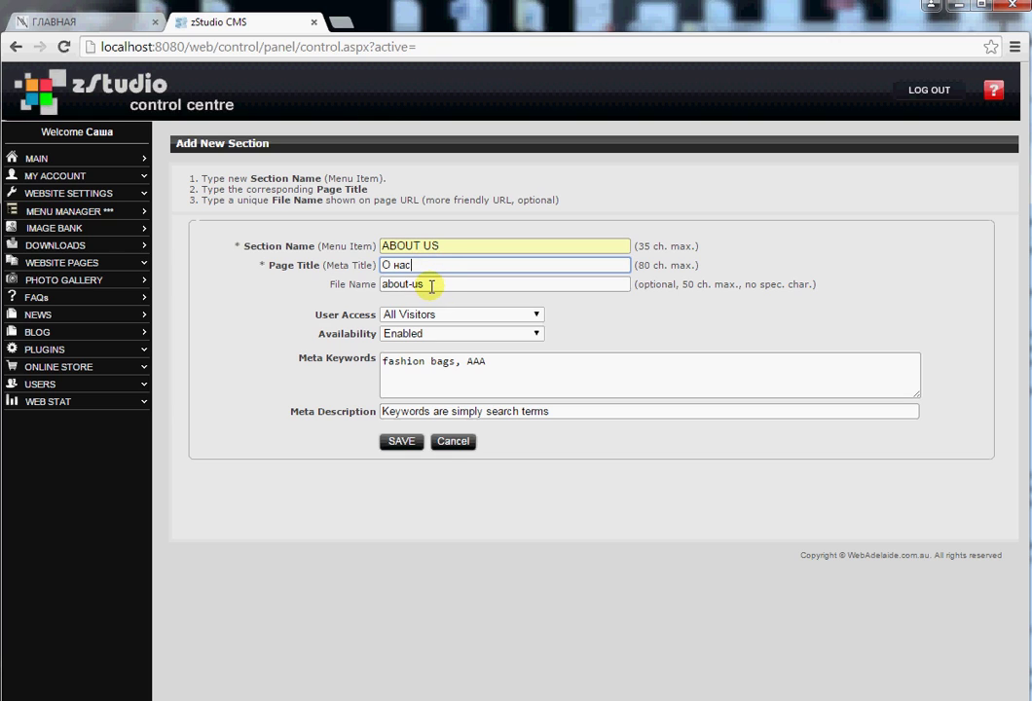
click(355, 265)
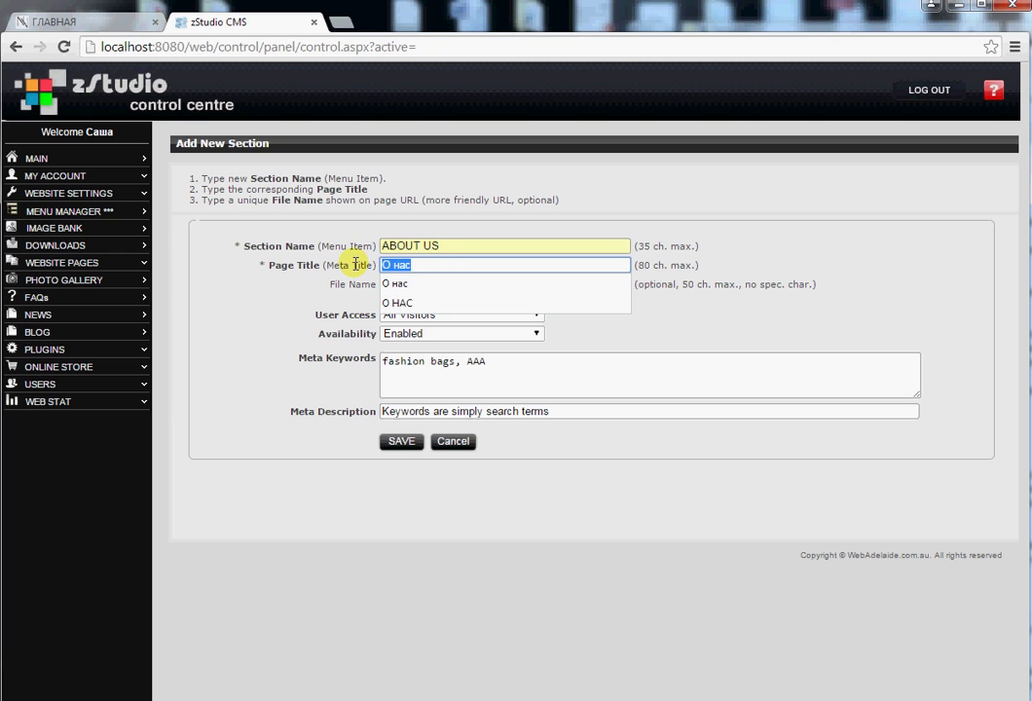
click(446, 243)
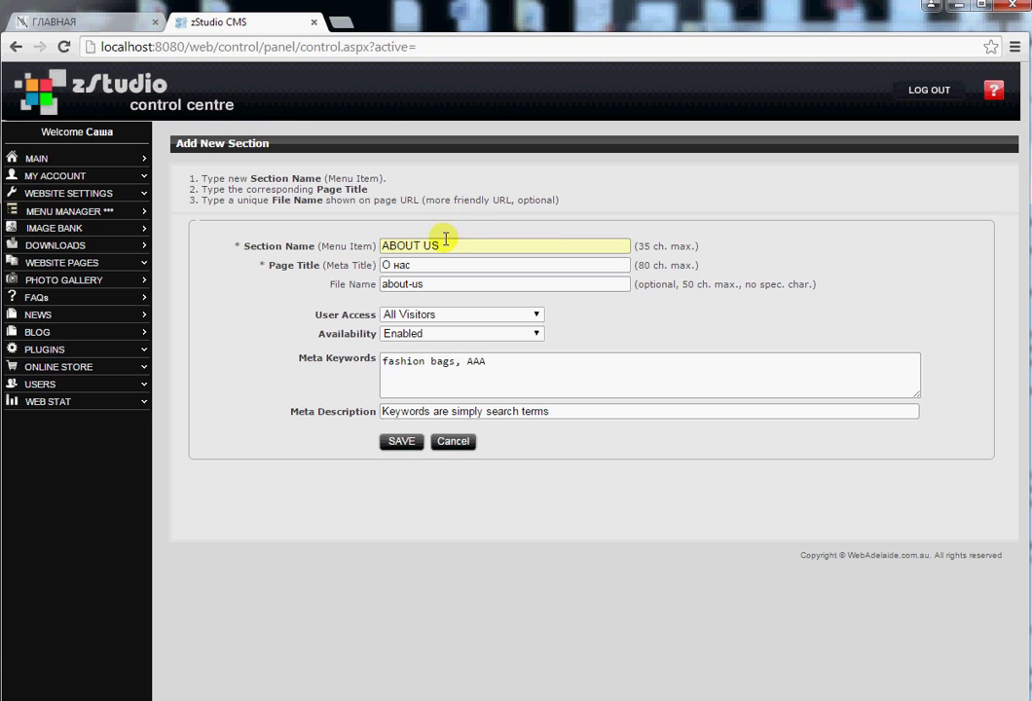
drag(435, 246, 361, 242)
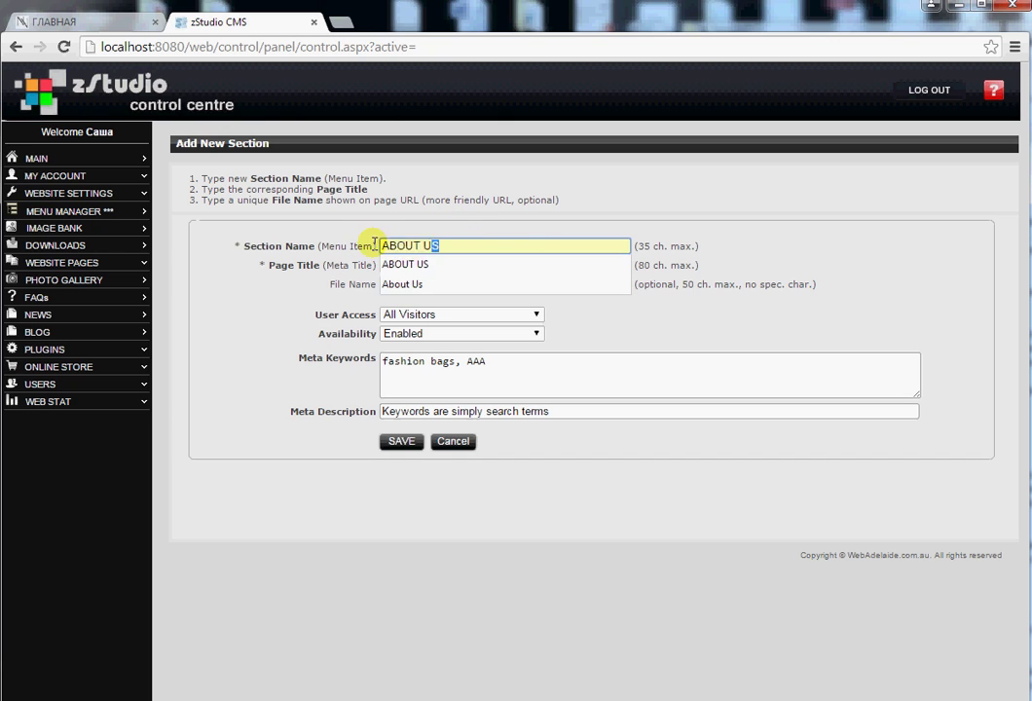
text(О нас)
click(415, 263)
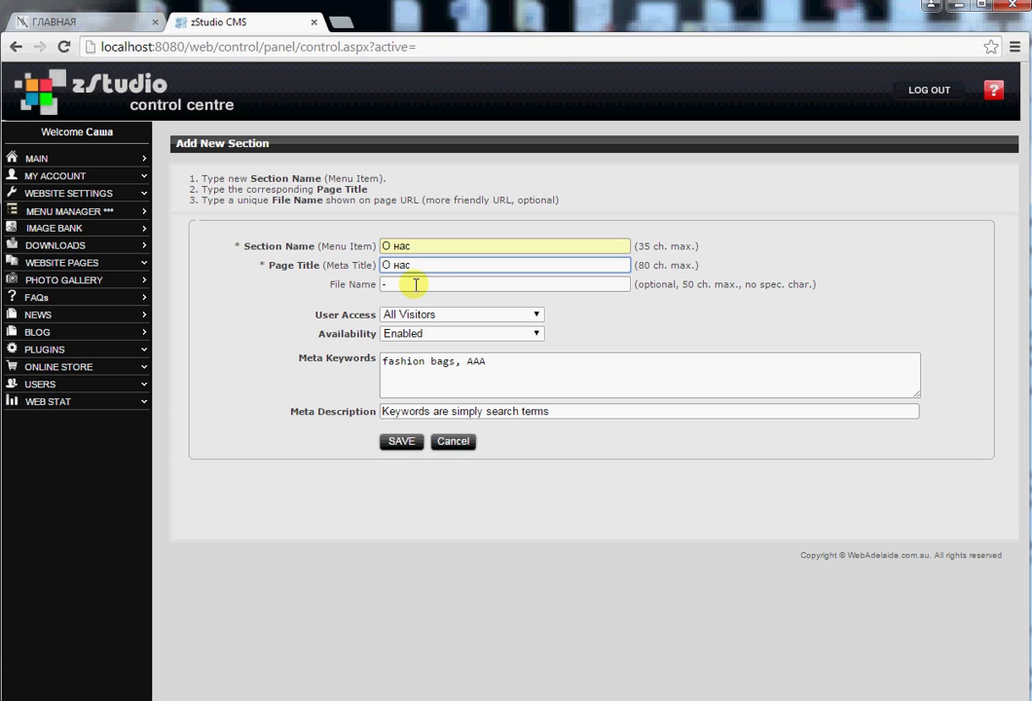
Set the new section's file name to "o nas".
drag(412, 284, 360, 284)
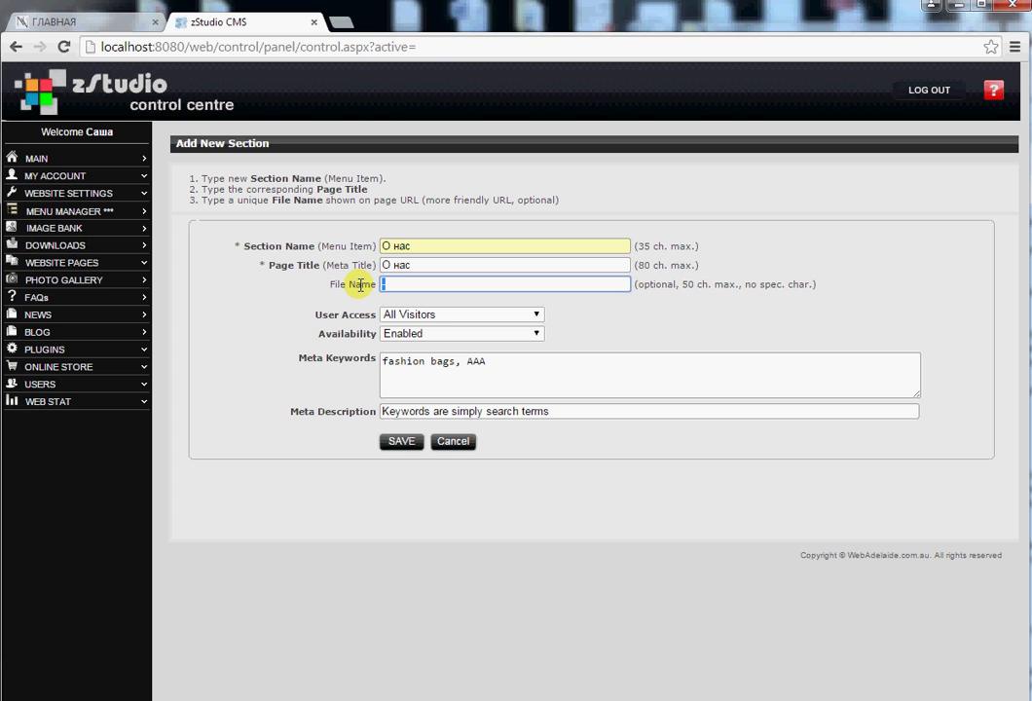
text(j)
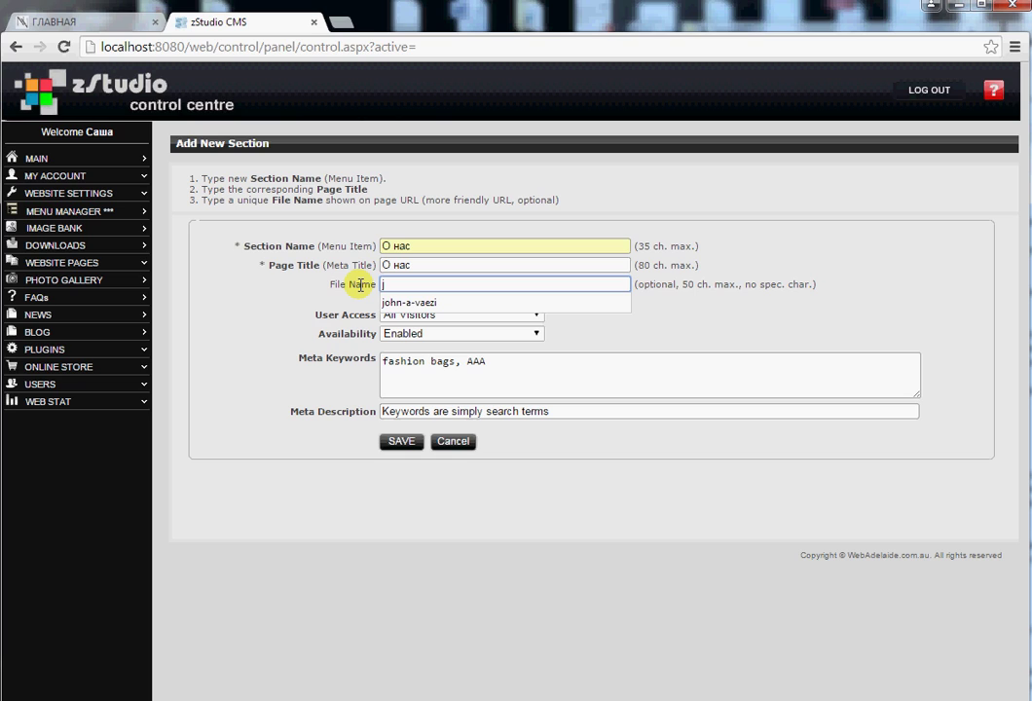
key(BackSpace)
text(o nas)
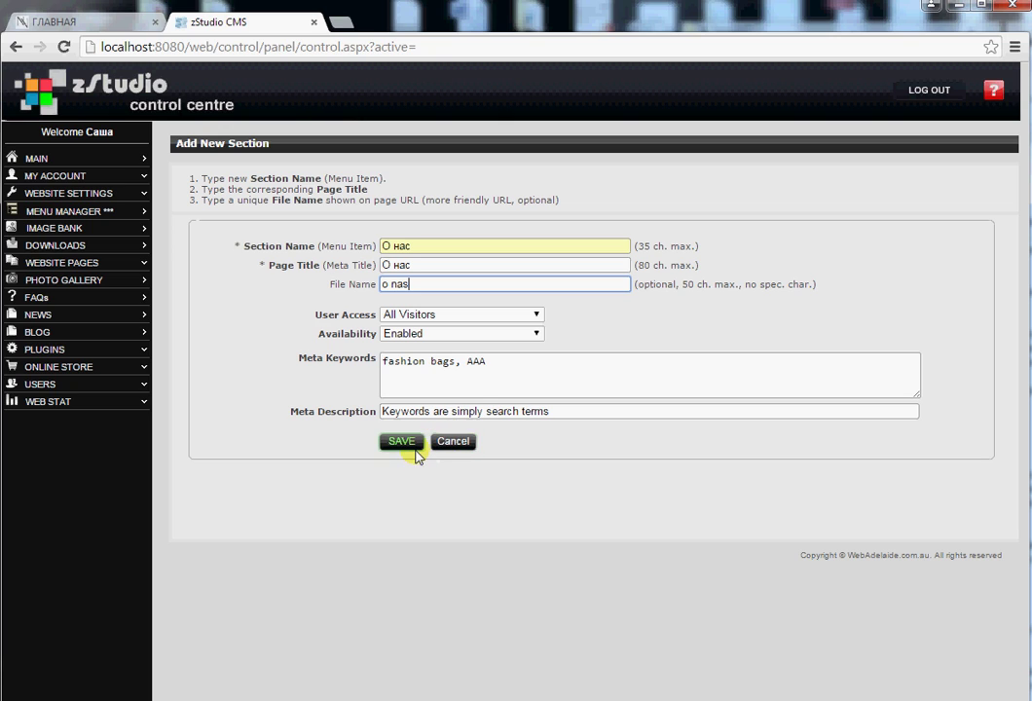
Clear the meta keywords and save the new О нас section.
drag(492, 371, 344, 353)
key(BackSpace)
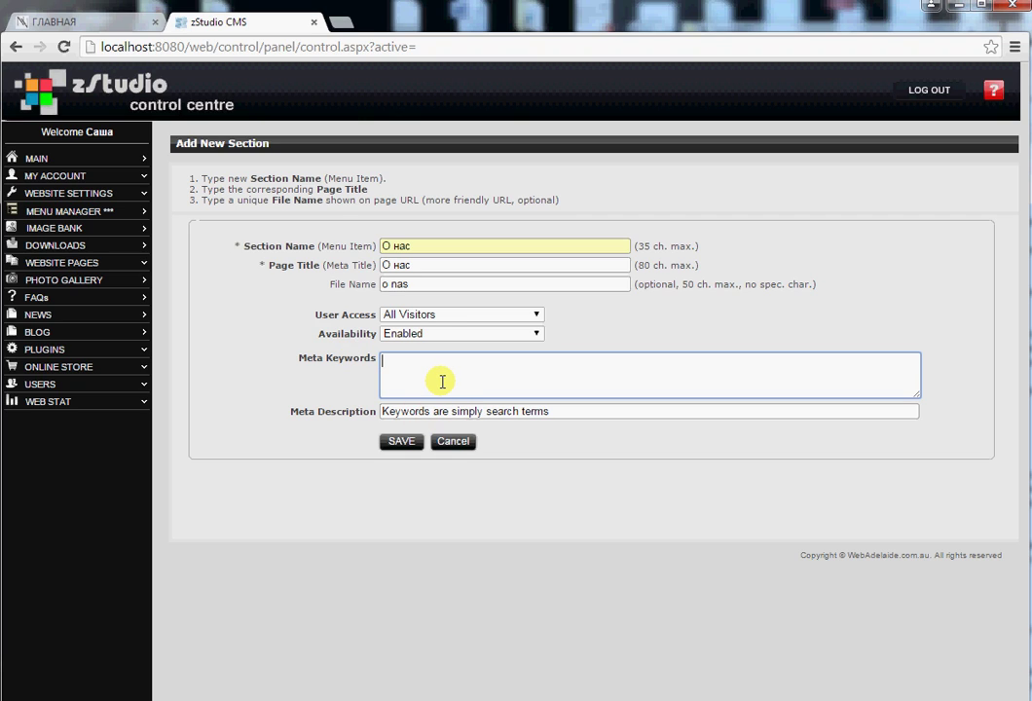
click(410, 444)
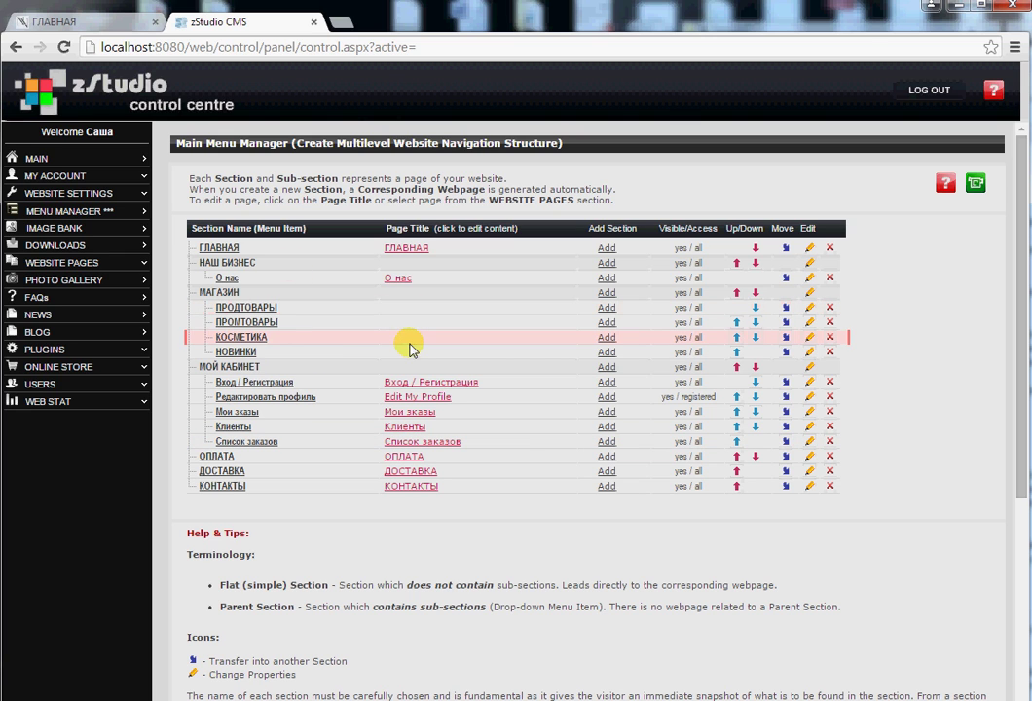
Reload the shop website and check the О нас page under НАШ БИЗНЕС, returning to the CMS menu manager.
click(115, 23)
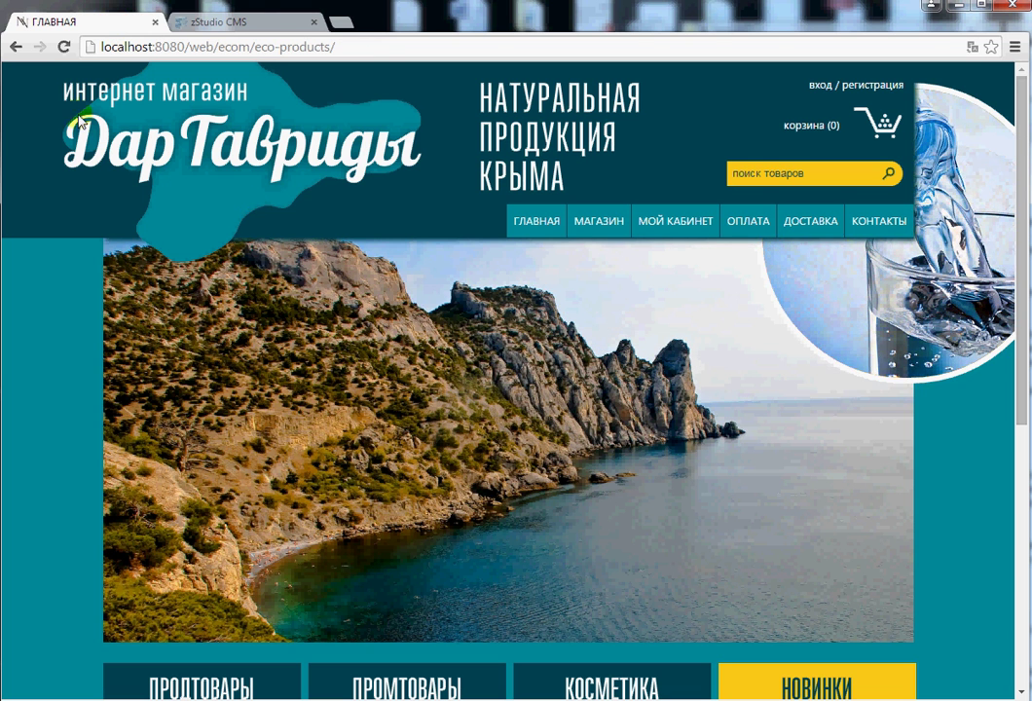
click(63, 46)
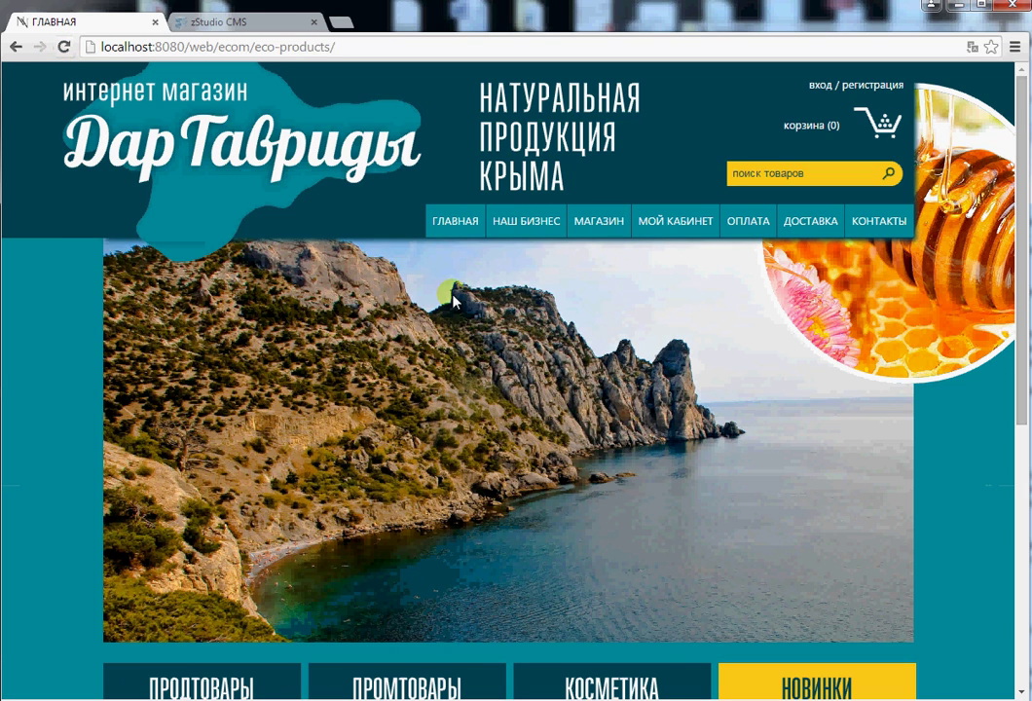
mouse_move(523, 230)
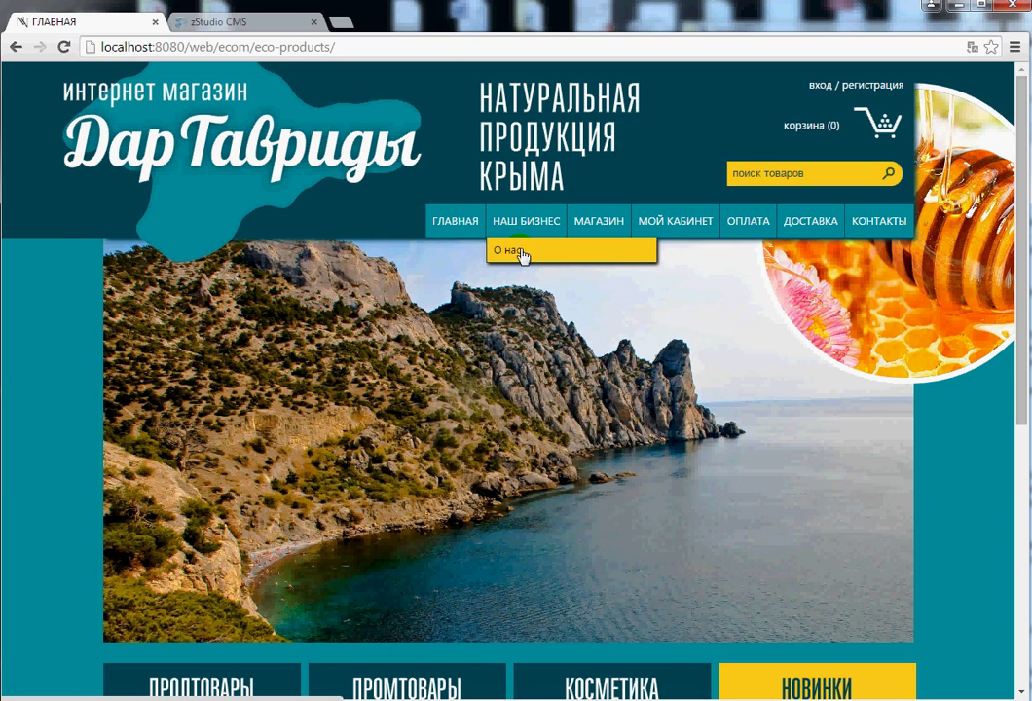
click(522, 252)
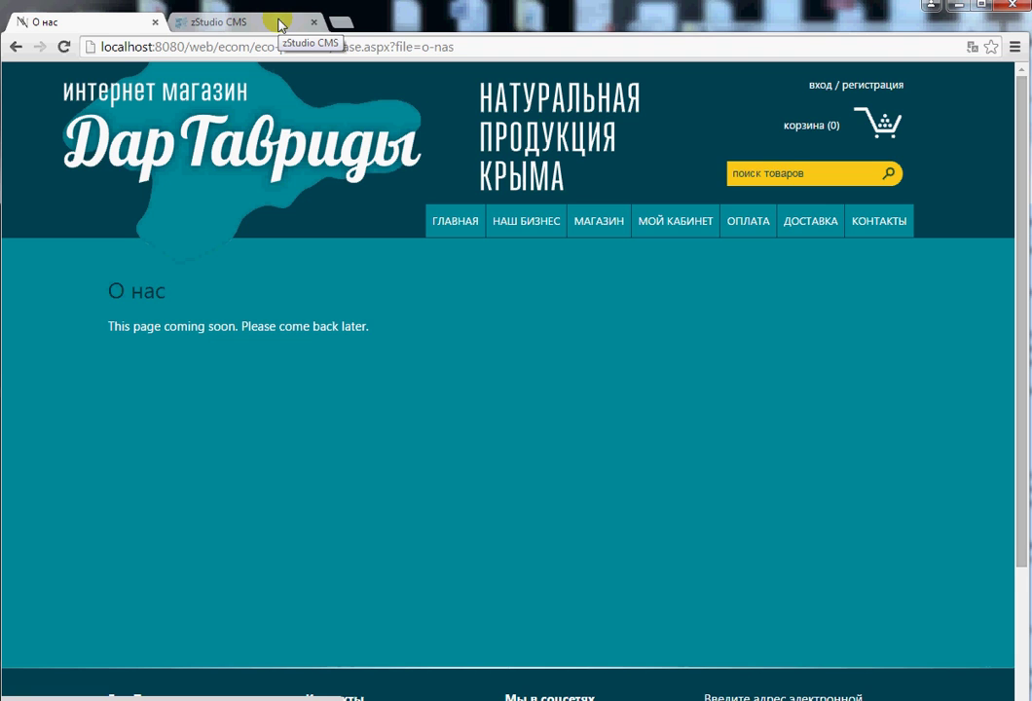
click(281, 25)
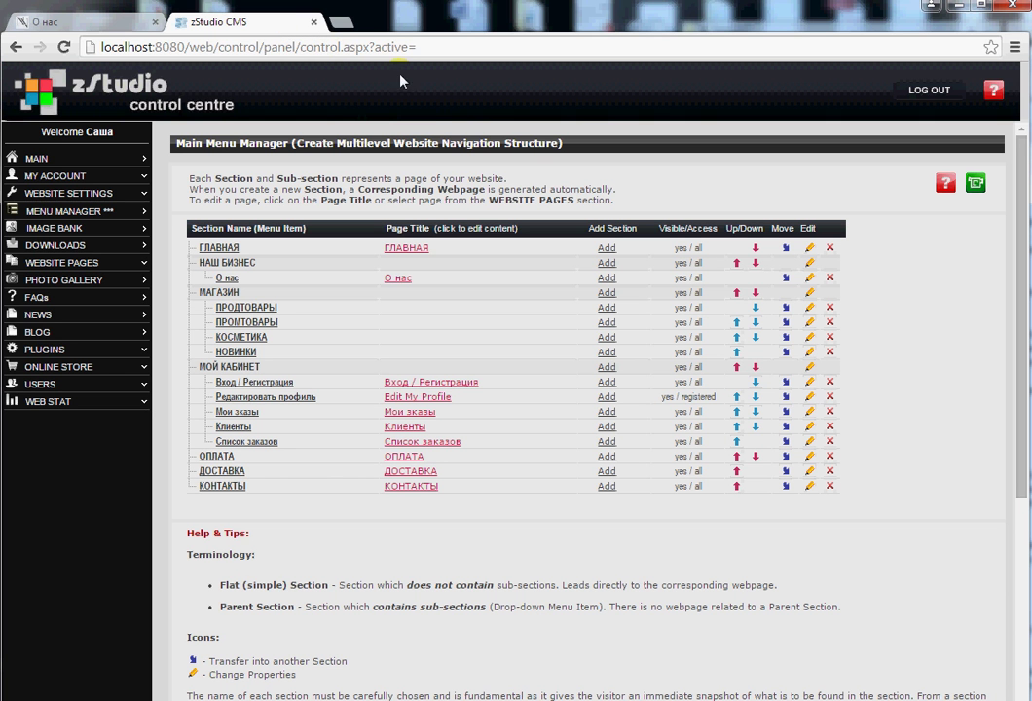
Open the О нас page's Main Content area for editing in the Standard editor.
click(400, 284)
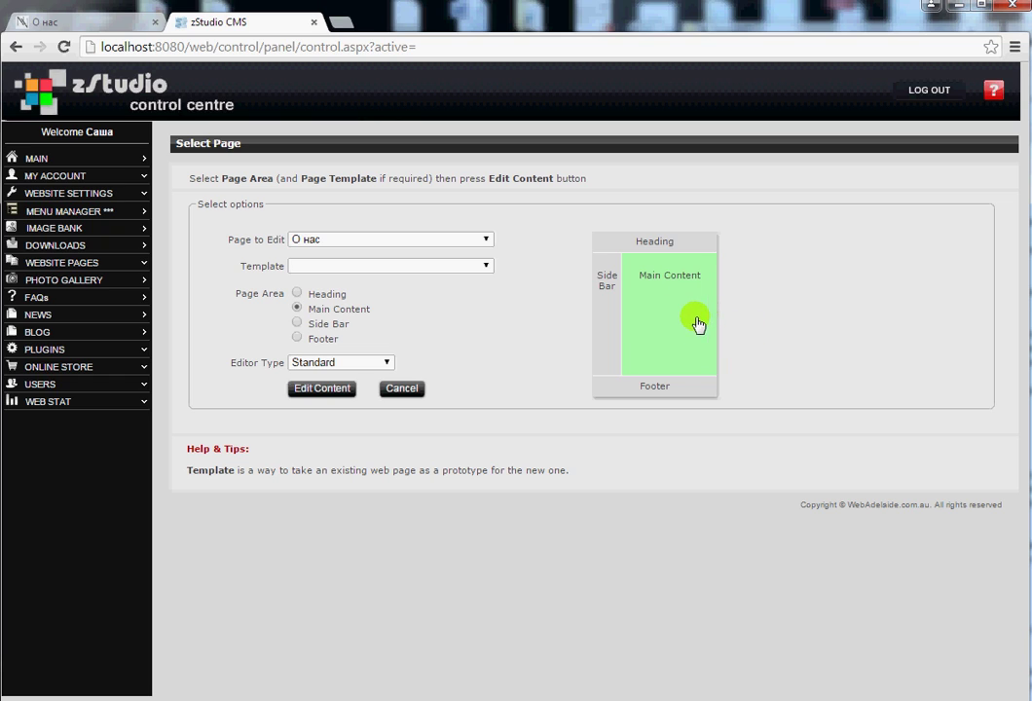
click(655, 393)
click(659, 325)
click(325, 391)
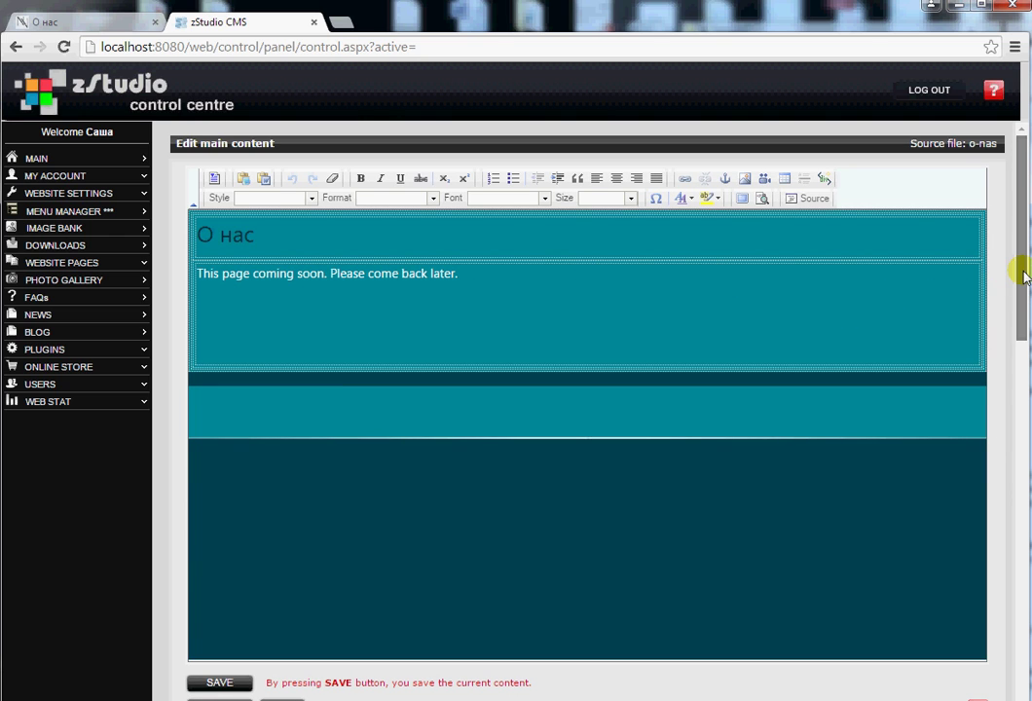
Apply the "One-column page with right sidebar" template and delete the sample text from its main column.
drag(1022, 274, 1026, 280)
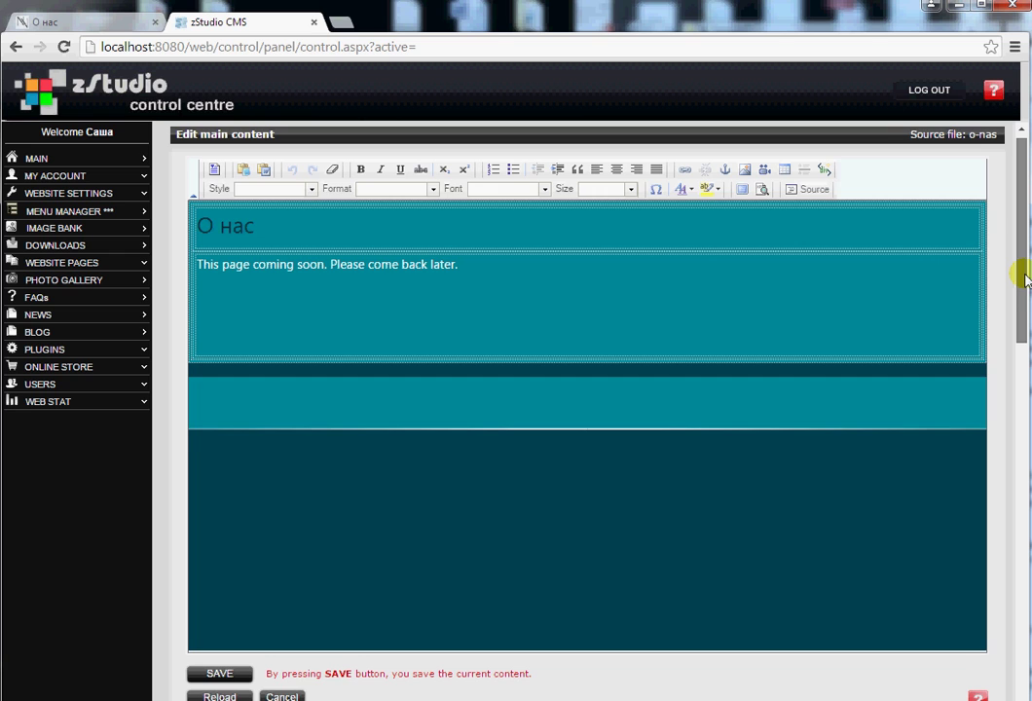
drag(1024, 279, 970, 421)
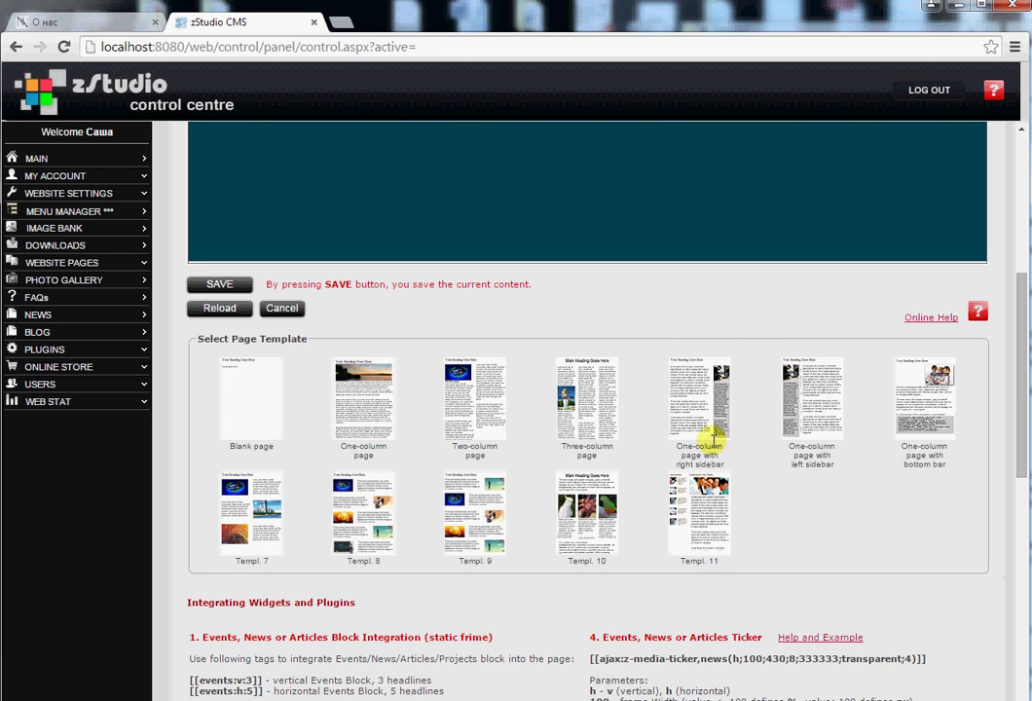
click(688, 411)
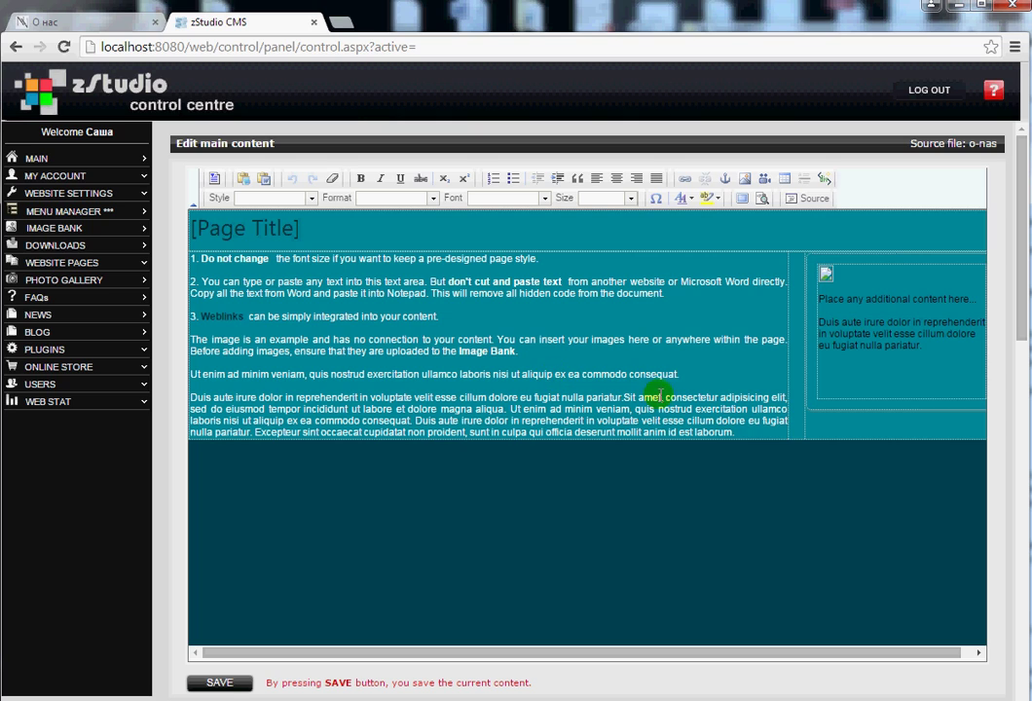
drag(732, 431, 203, 257)
key(Delete)
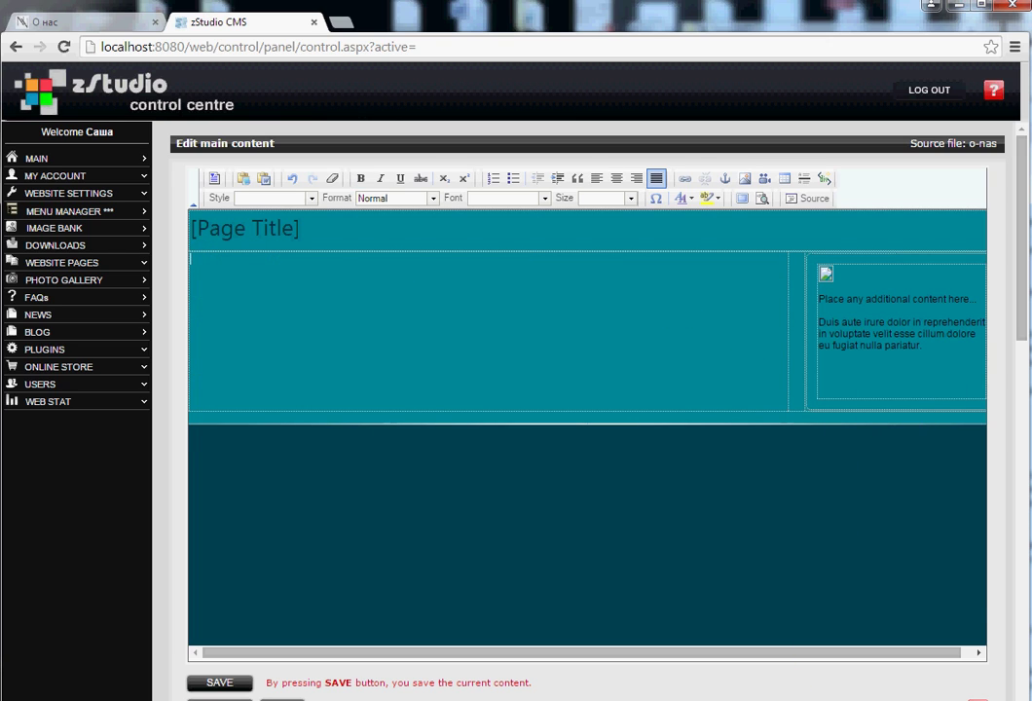
Switch to the About-Us Notepad file, copy all of its text and return to the page editor.
key(alt+Tab)
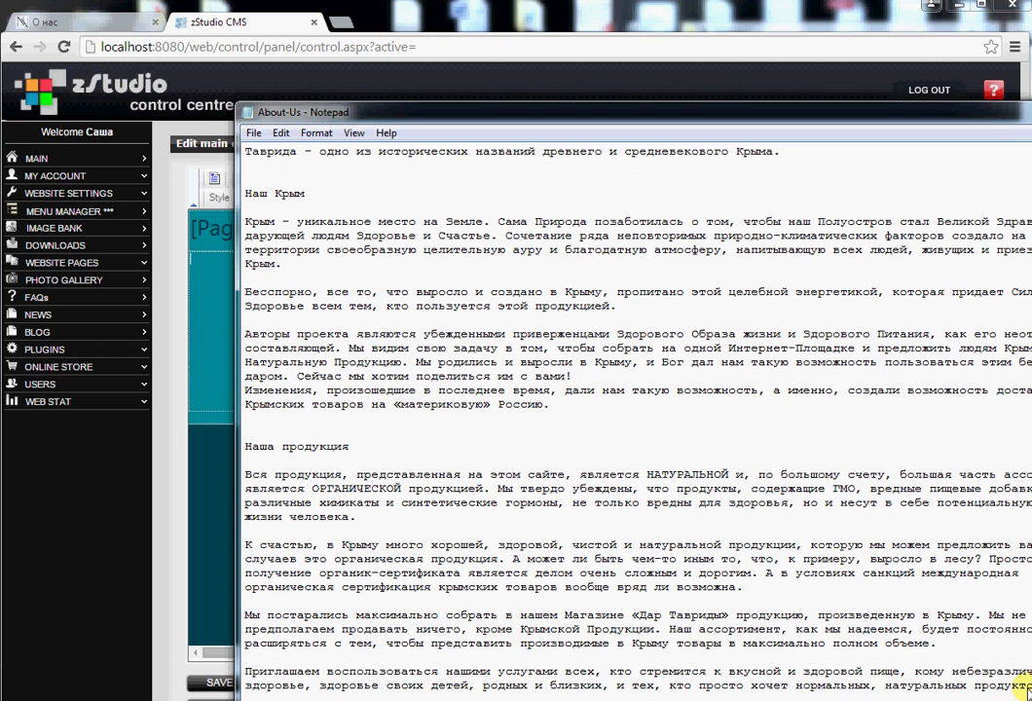
drag(672, 109, 616, 73)
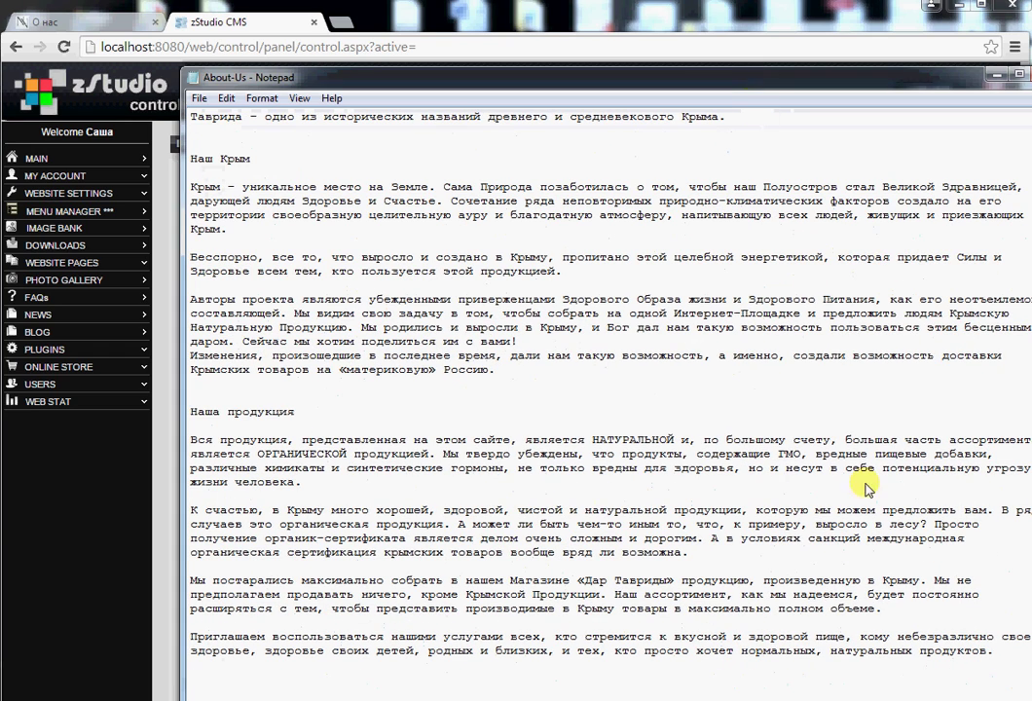
drag(995, 650, 192, 117)
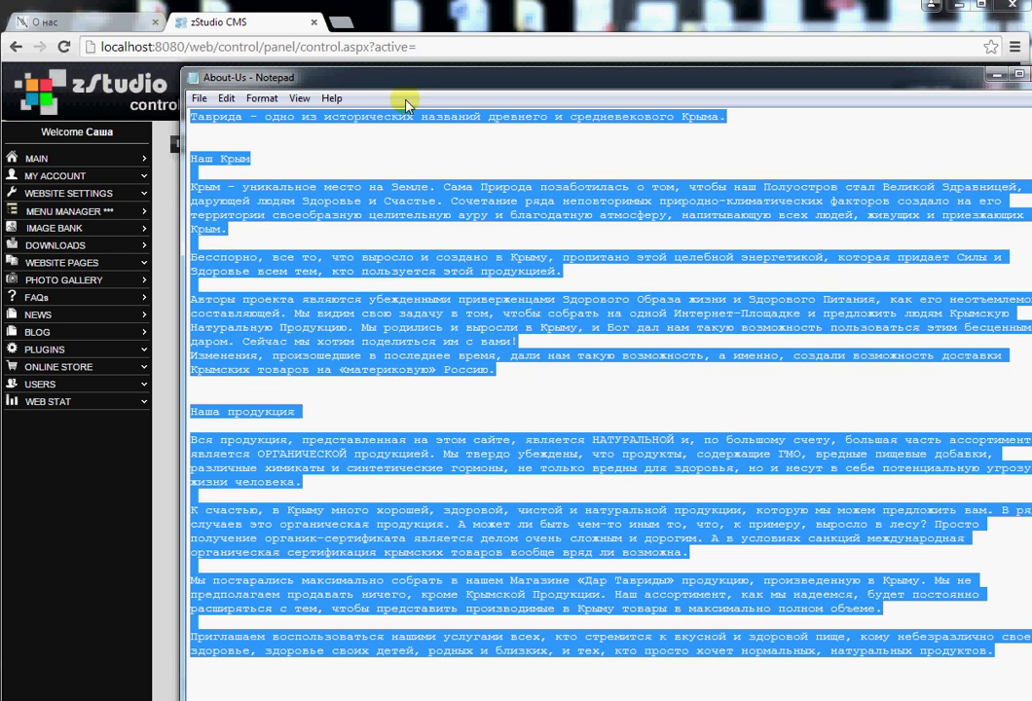
drag(425, 84, 503, 146)
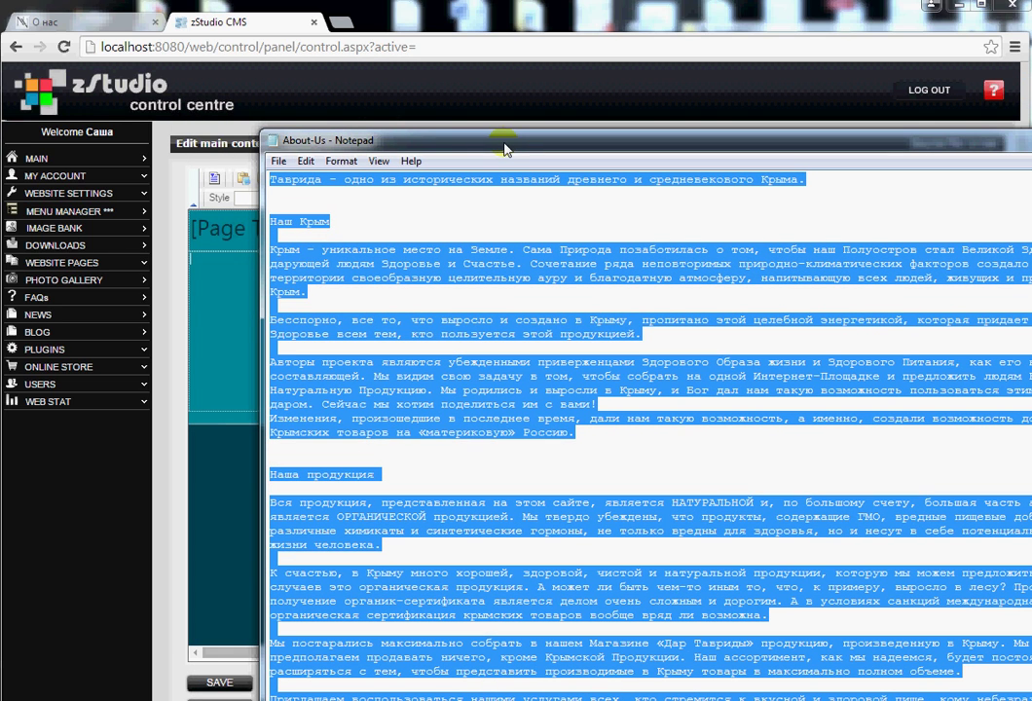
click(481, 18)
click(437, 287)
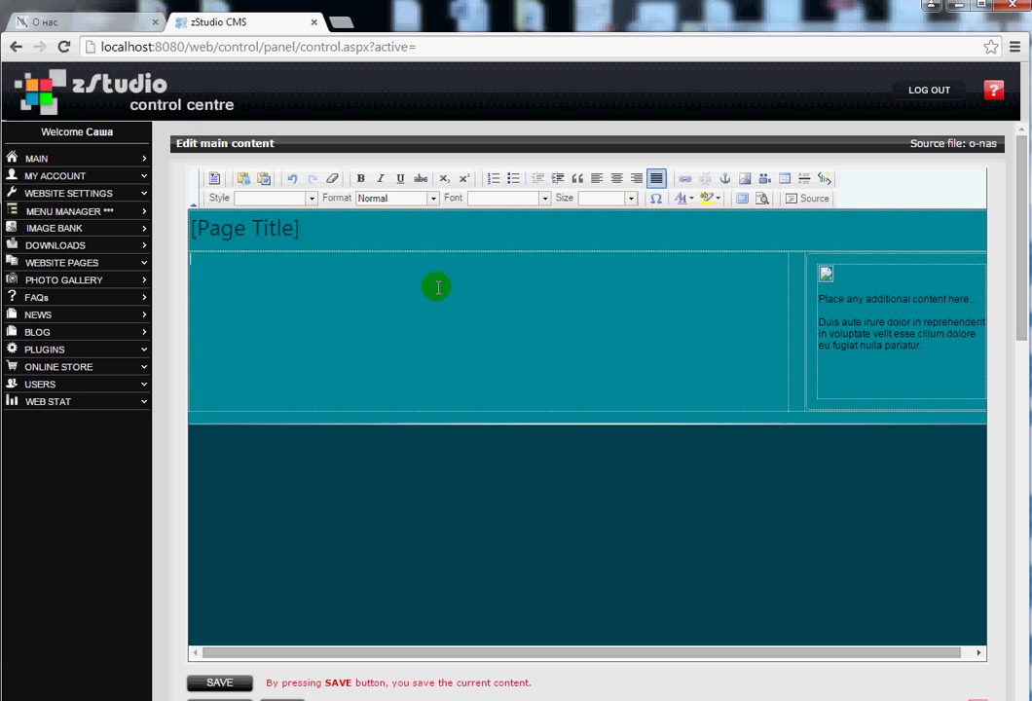
Paste the copied About-Us text as plain text into the page's empty main column.
click(487, 288)
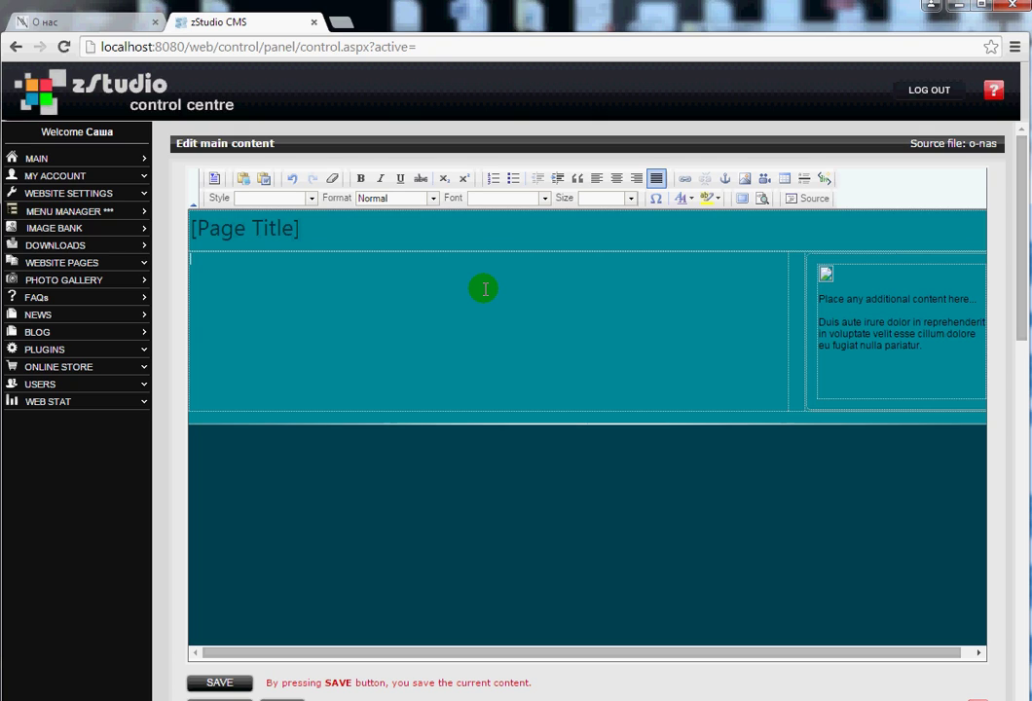
click(233, 264)
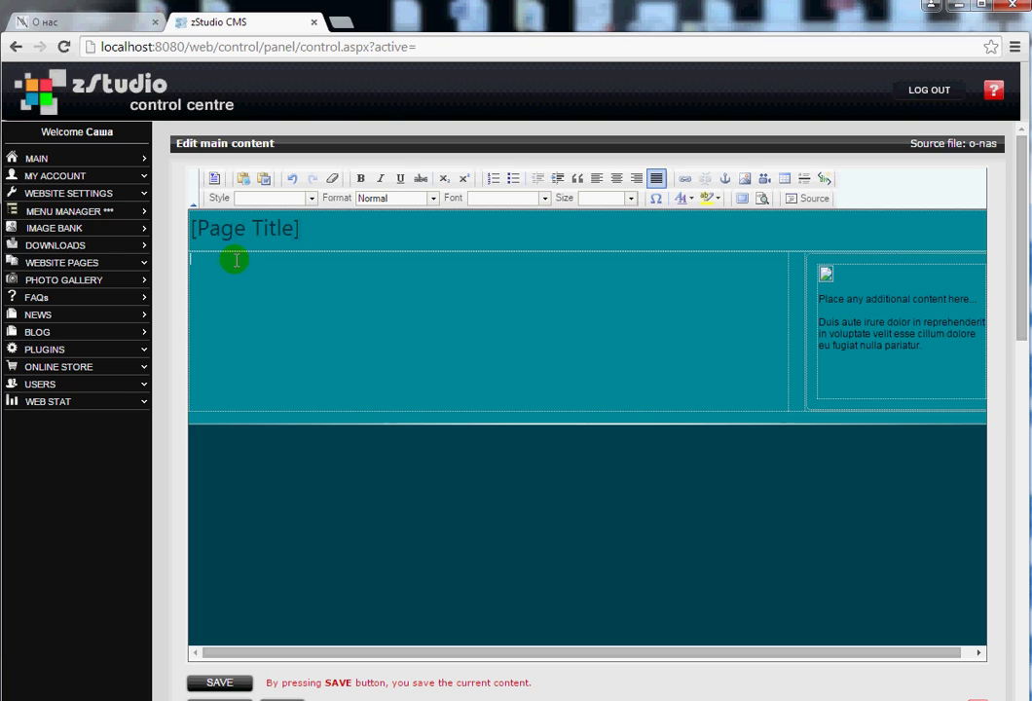
click(244, 180)
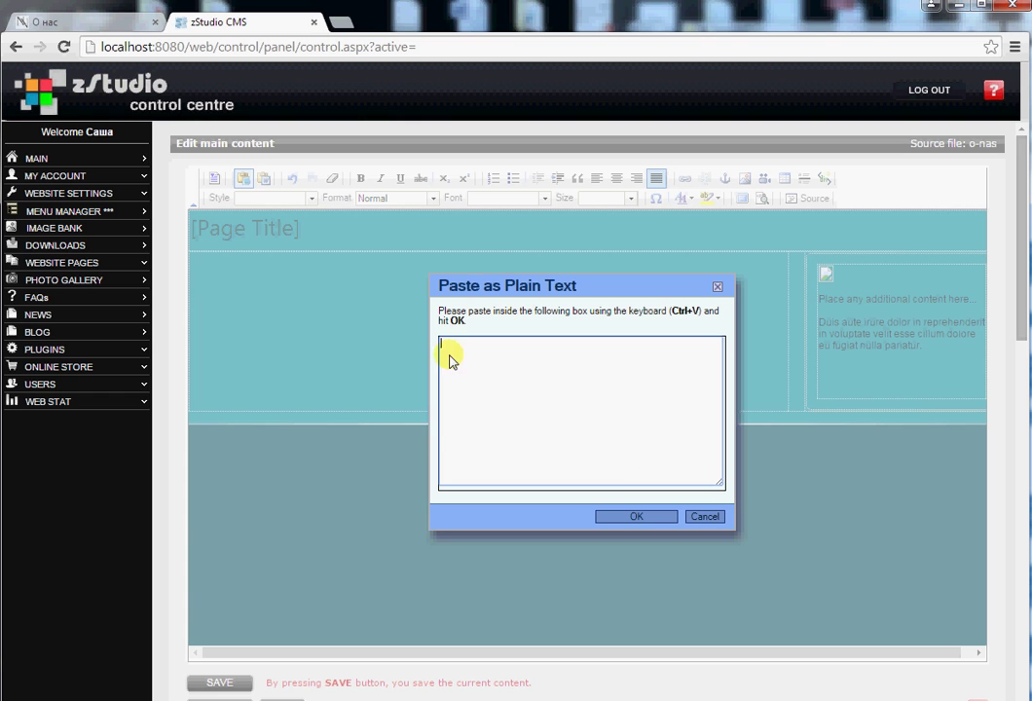
key(ctrl+v)
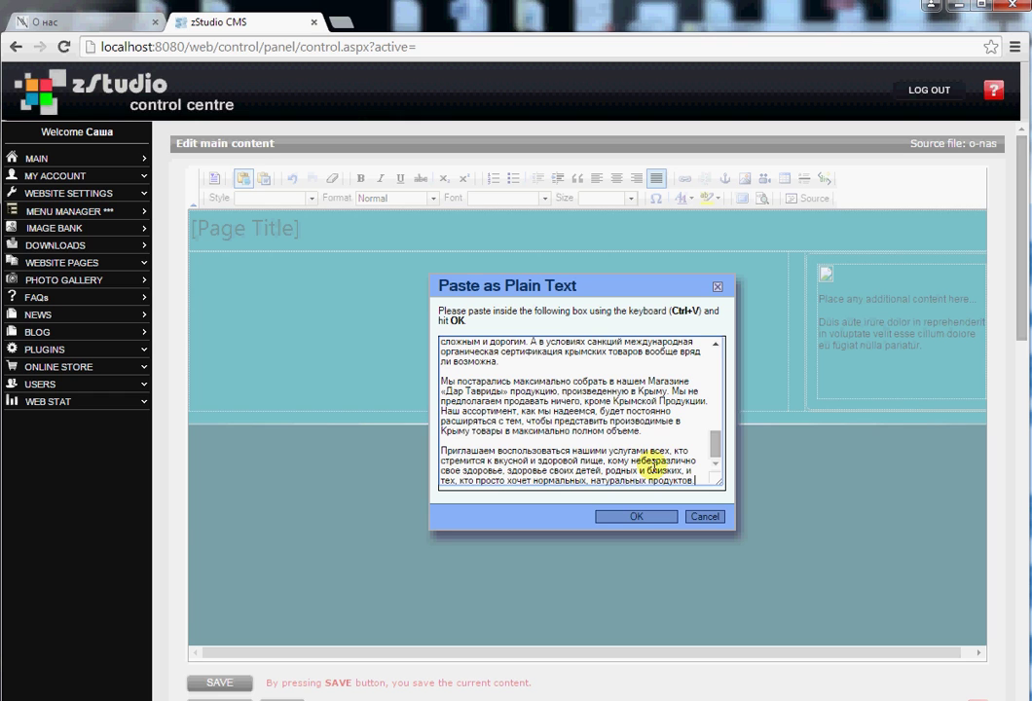
click(636, 517)
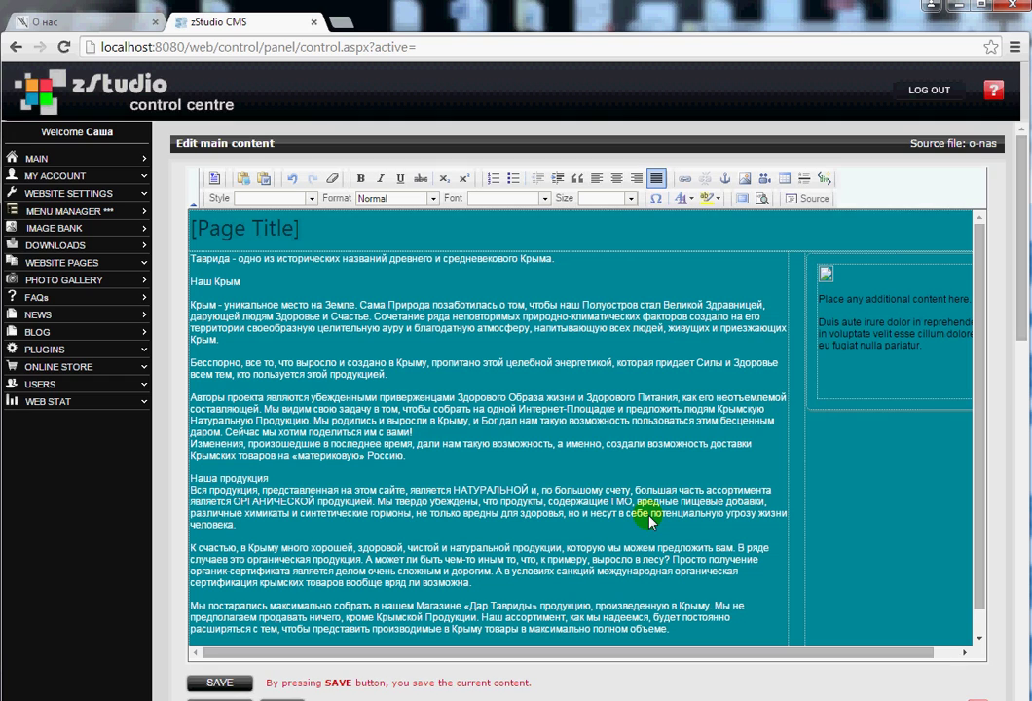
Replace the [Page Title] placeholder with О нас, removing the leftover opening bracket.
mouse_move(980, 345)
mouse_down()
mouse_move(982, 408)
mouse_move(989, 339)
mouse_up()
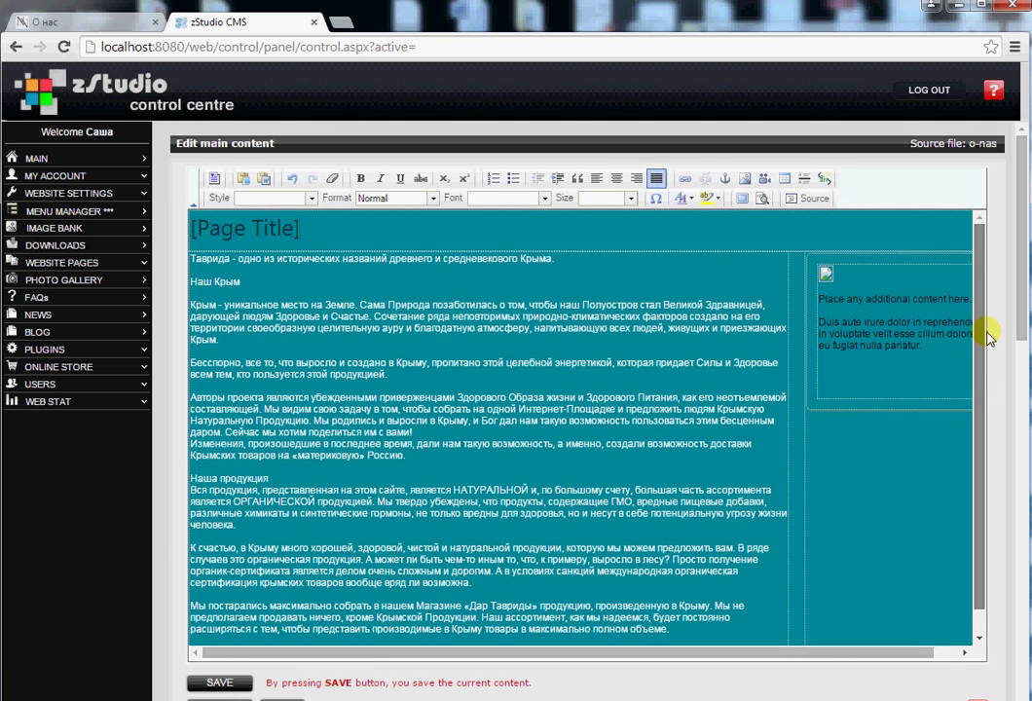
click(343, 232)
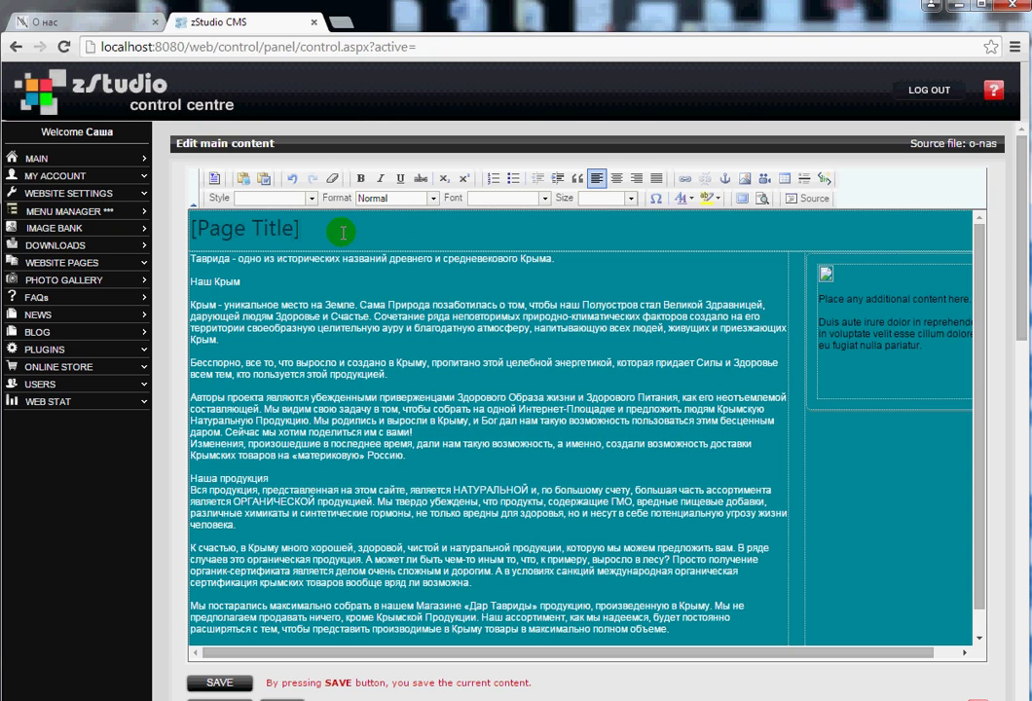
drag(311, 226, 194, 229)
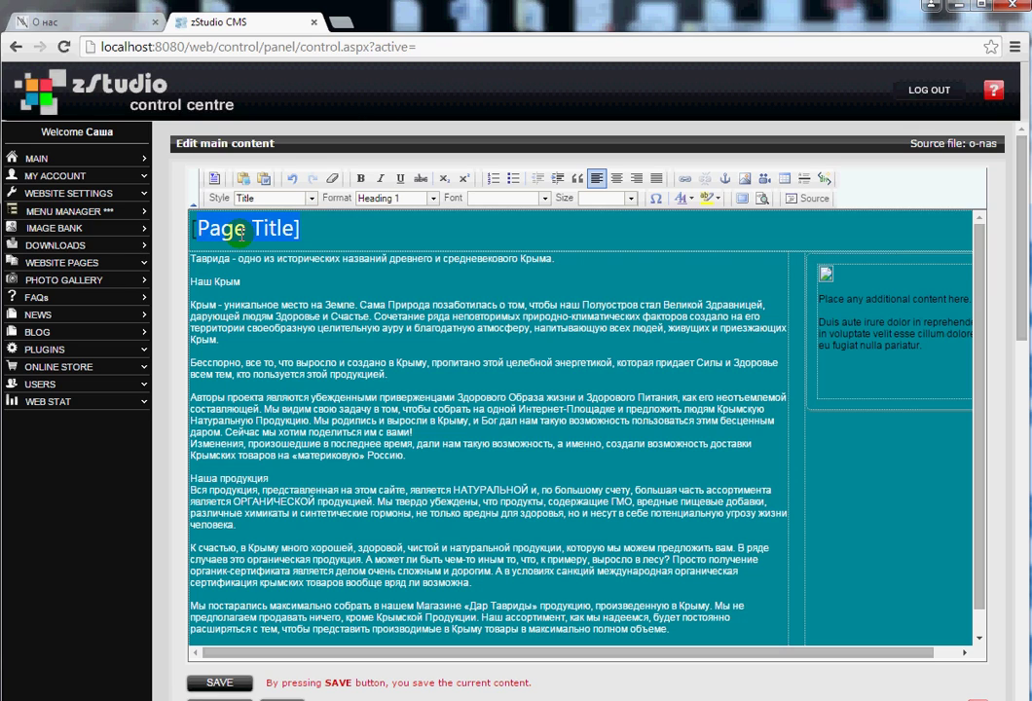
text(О н)
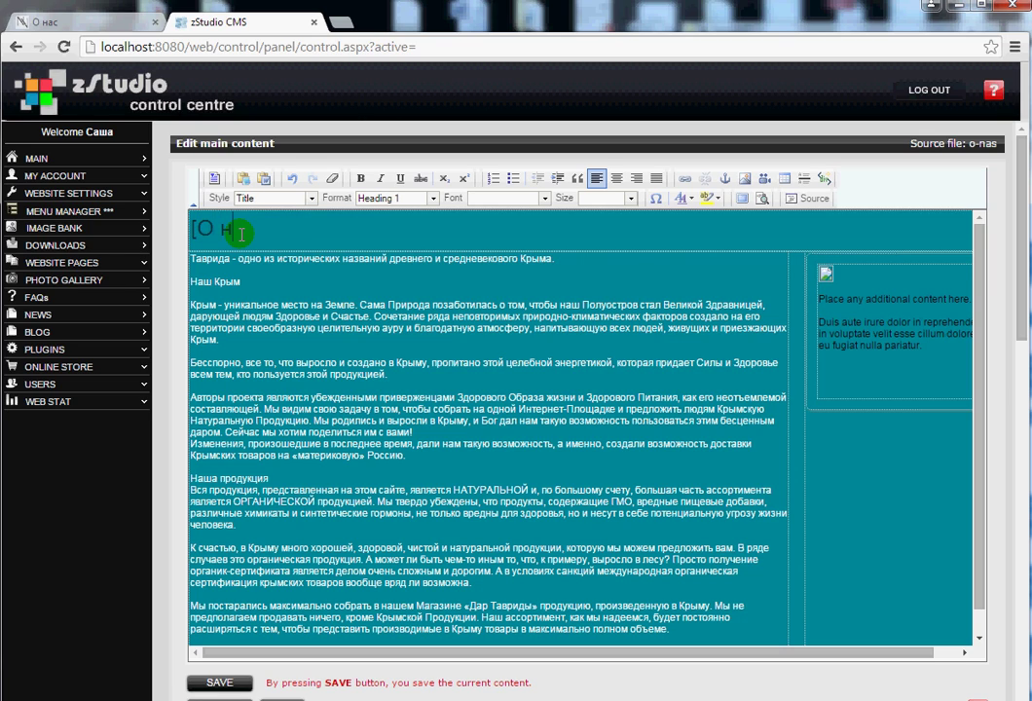
text(ас)
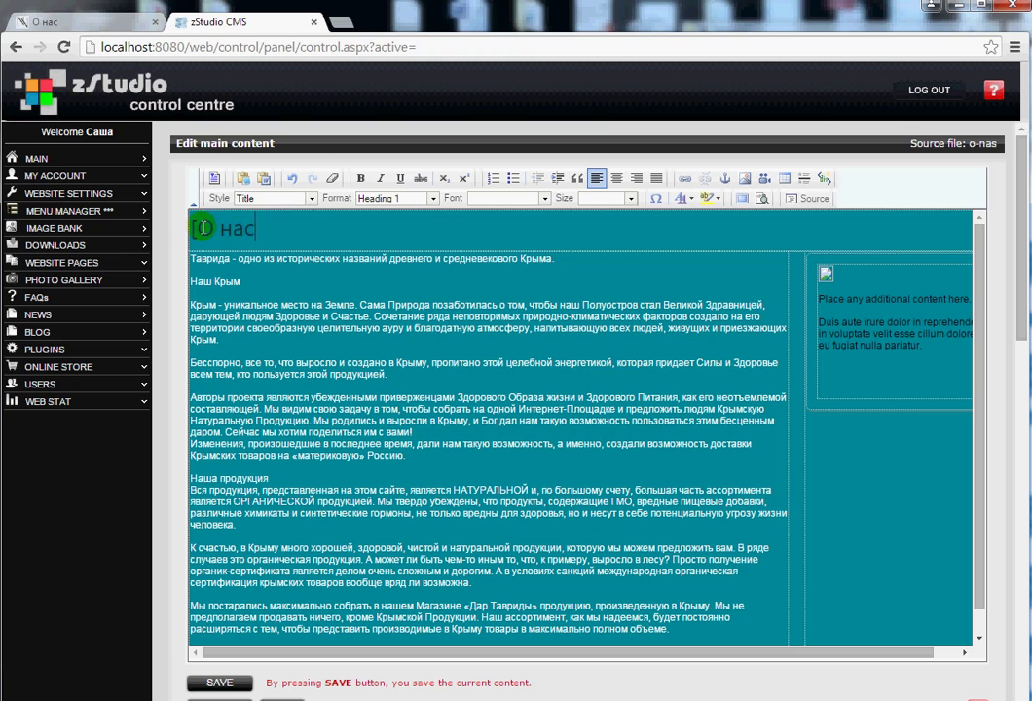
click(203, 229)
key(BackSpace)
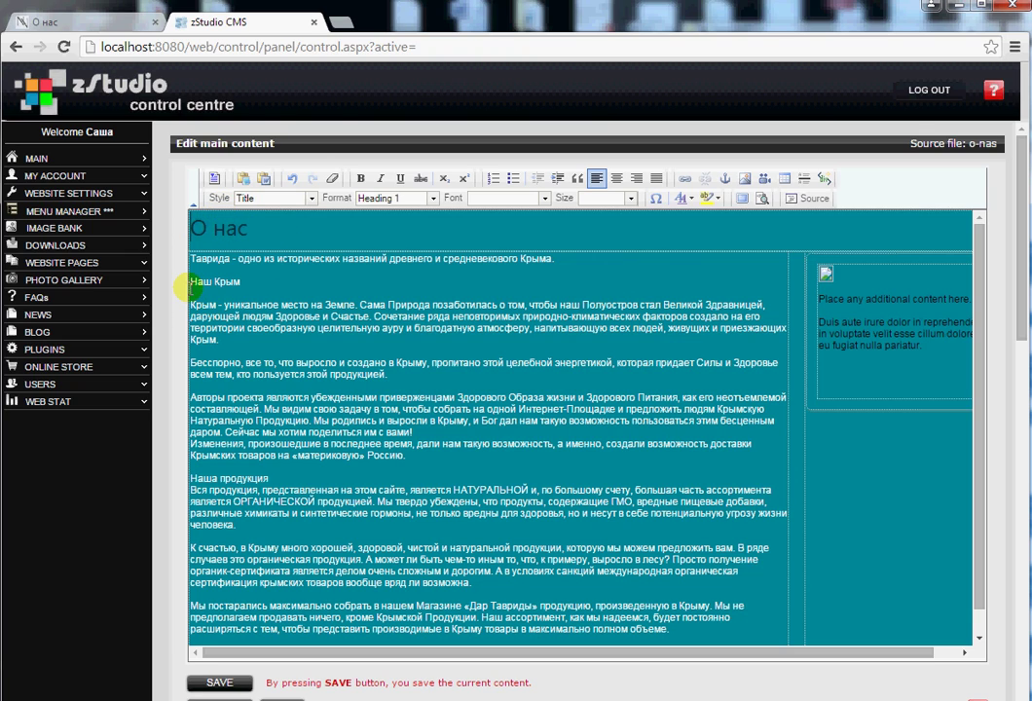
Re-enter the line breaks around the Наш Крым heading, keeping the blank line above and removing the one below.
click(190, 281)
key(BackSpace)
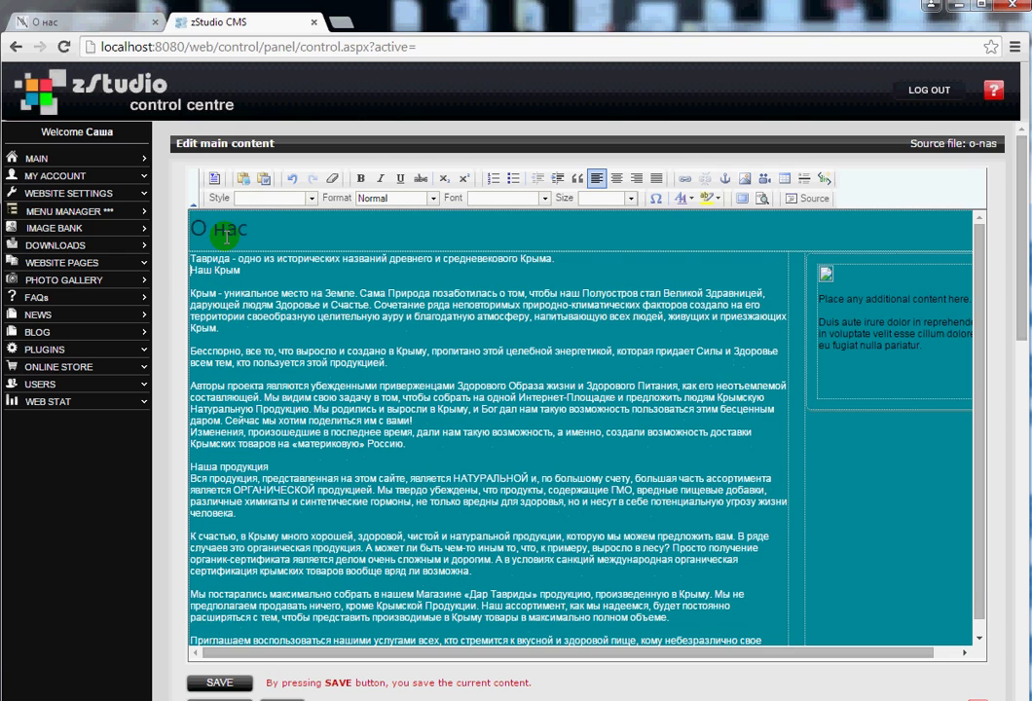
key(Return)
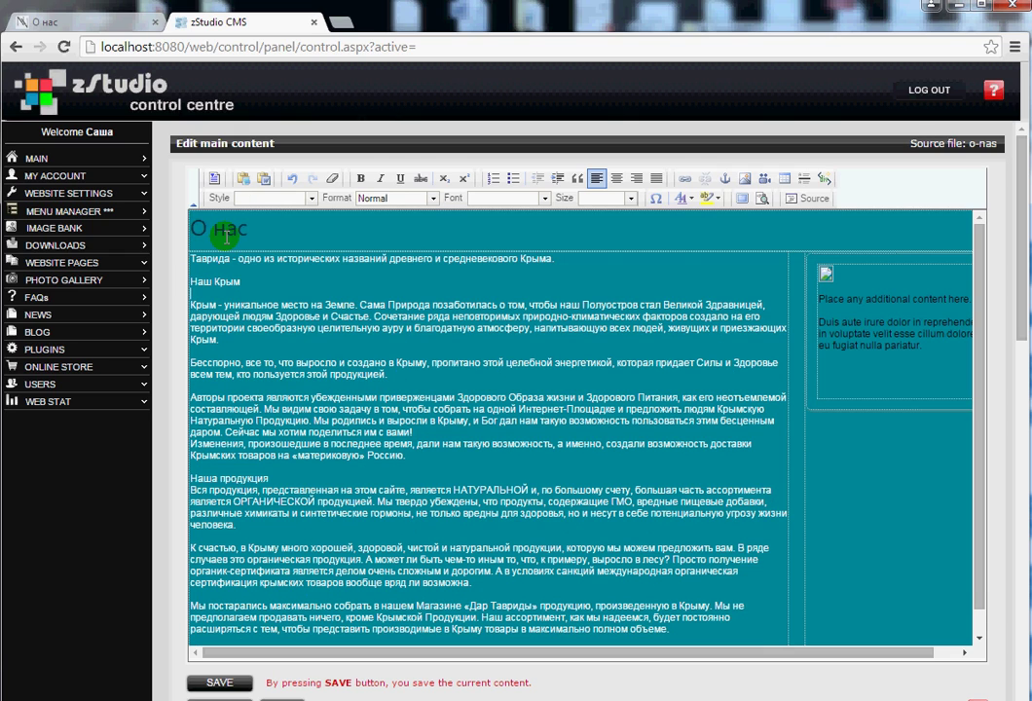
key(End)
key(Delete)
key(Delete)
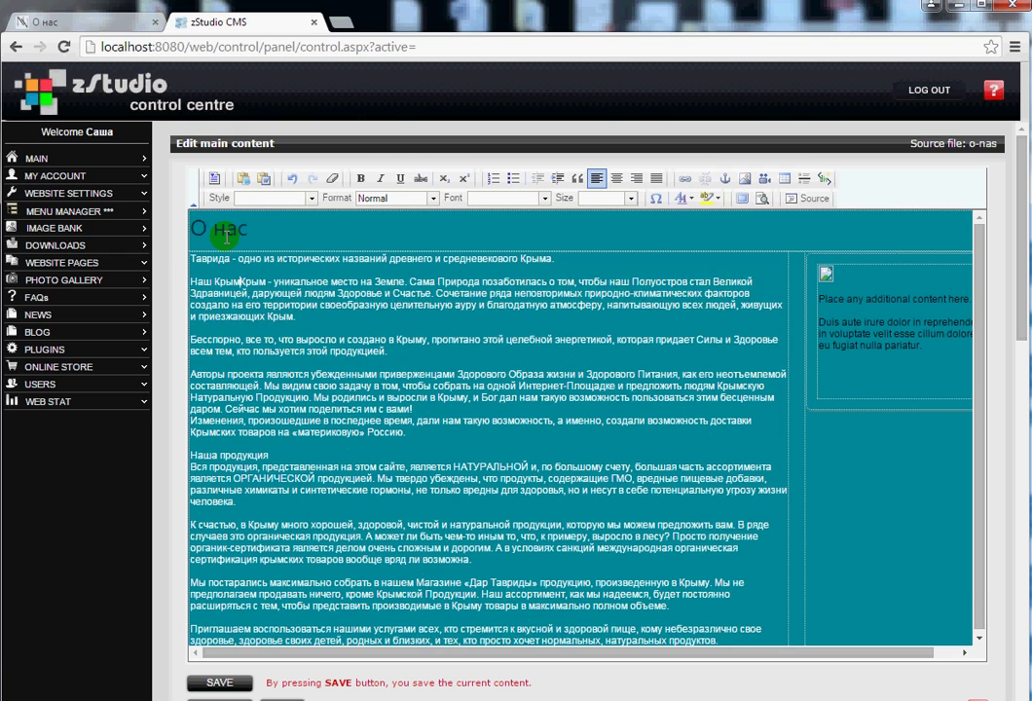
key(Return)
Apply the SubTitle 2 style to the Наш Крым heading.
click(289, 223)
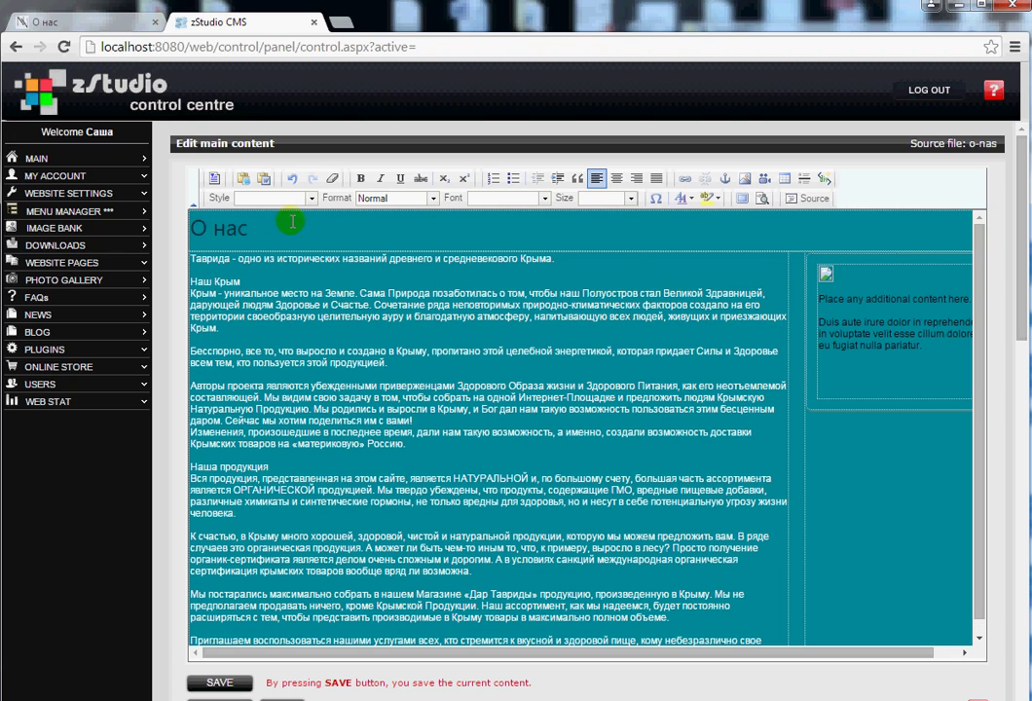
click(300, 198)
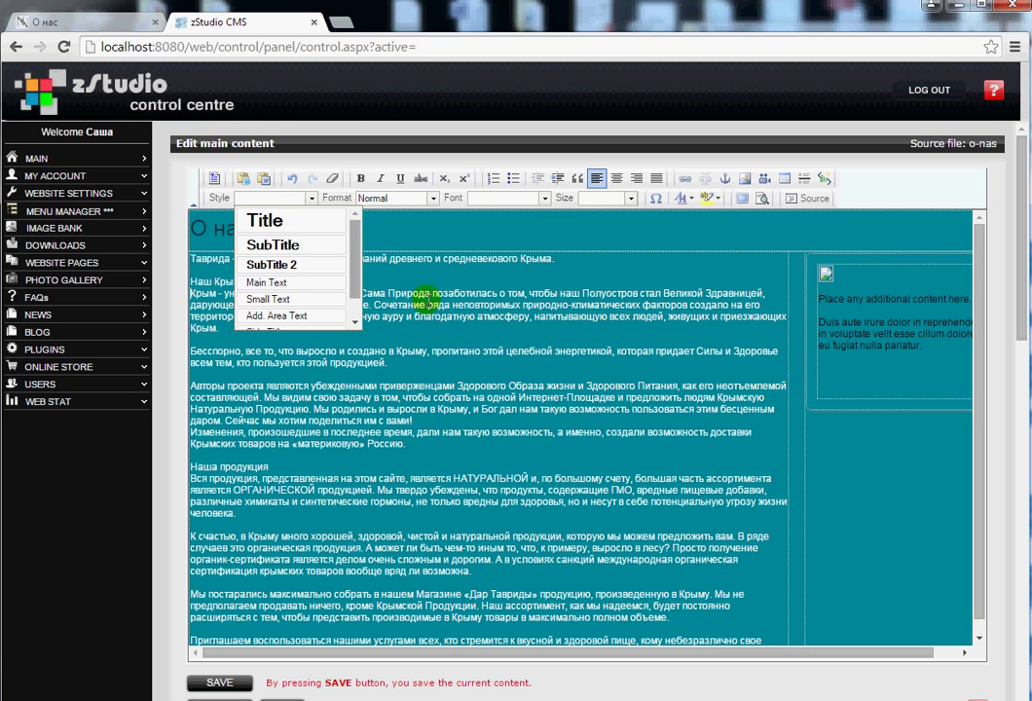
drag(308, 280, 191, 281)
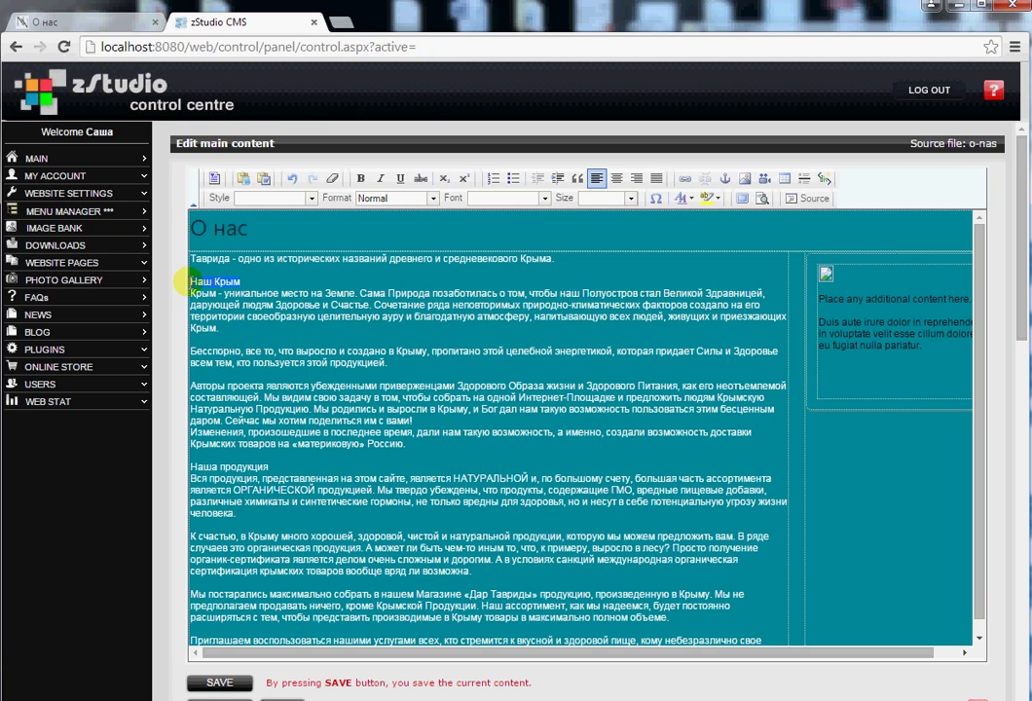
click(311, 199)
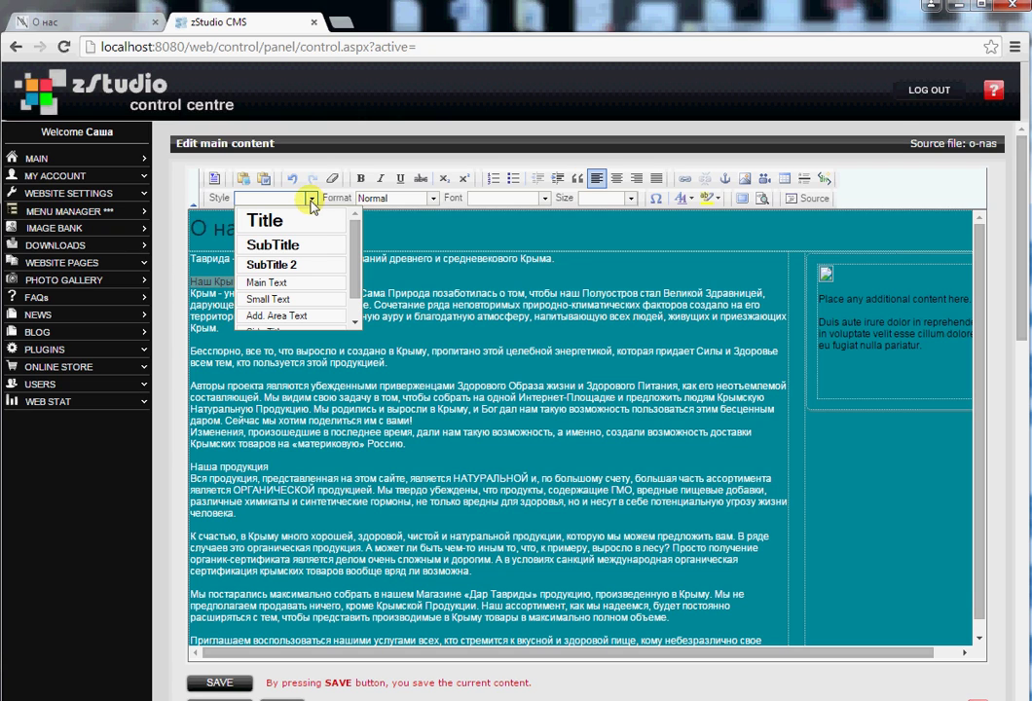
click(294, 267)
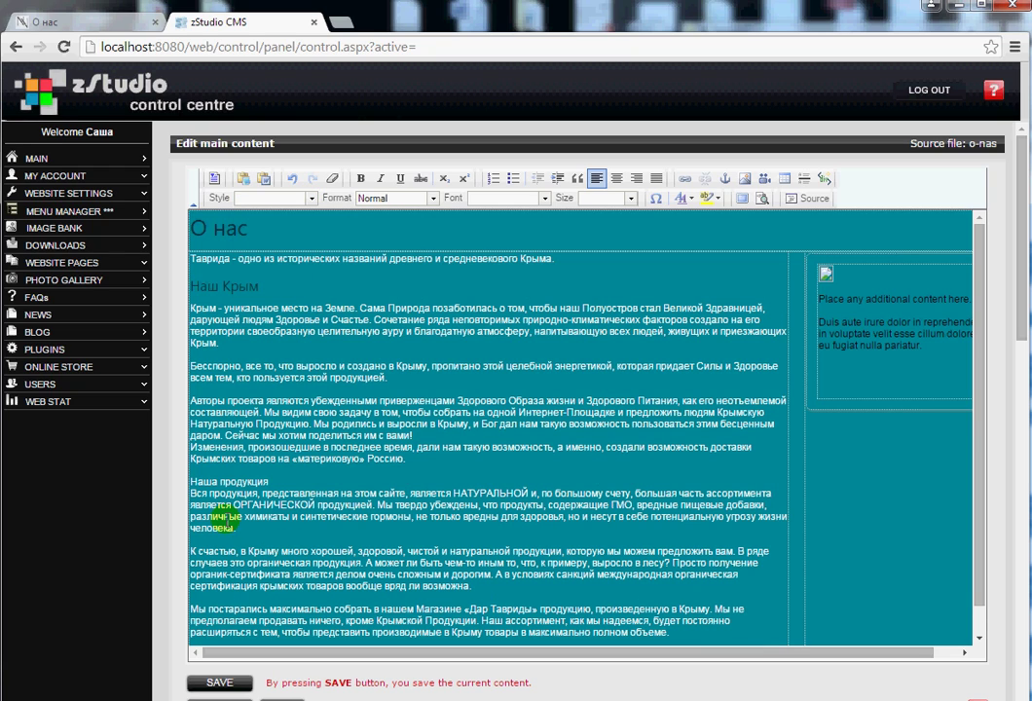
Re-enter the line breaks below and above the Наша продукция heading, keeping the blank line above it.
click(192, 492)
key(BackSpace)
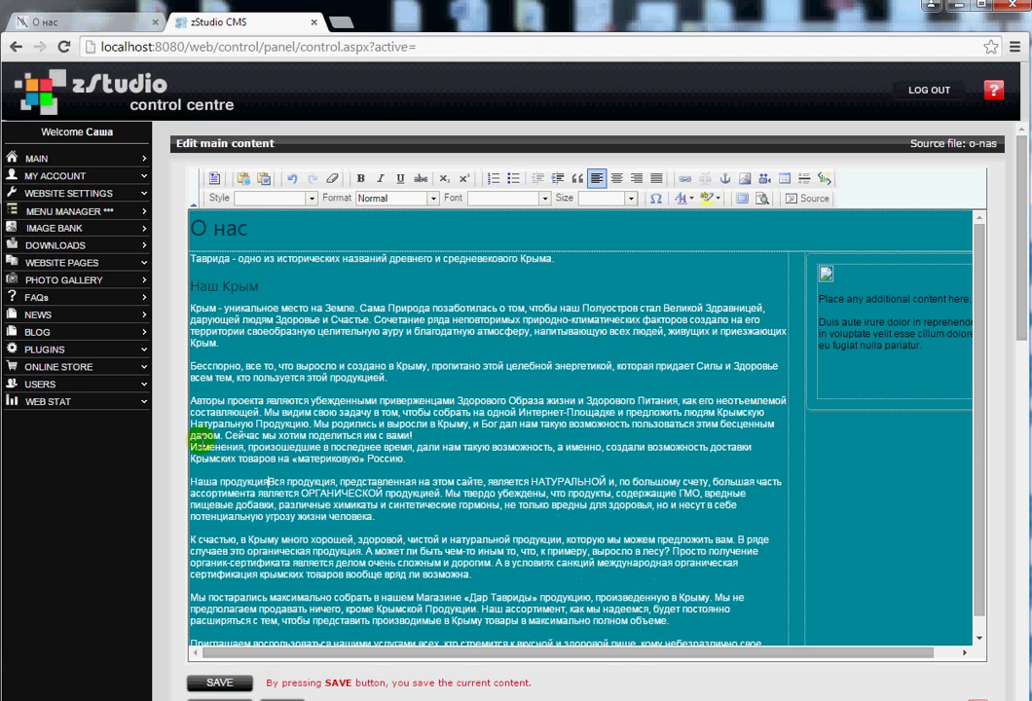
key(Return)
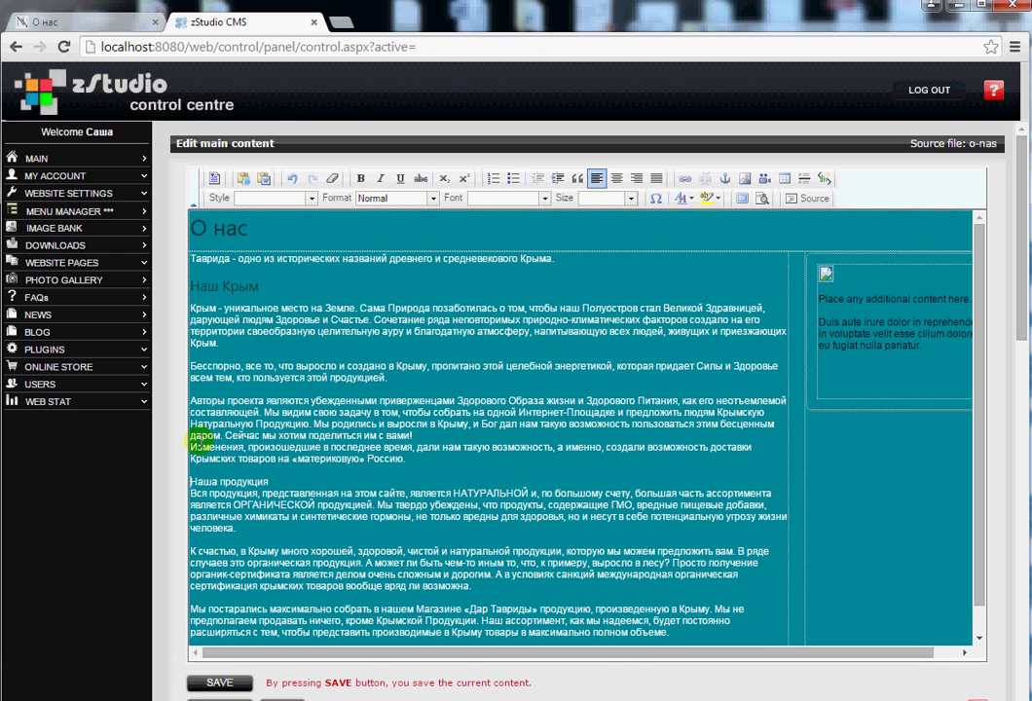
key(BackSpace)
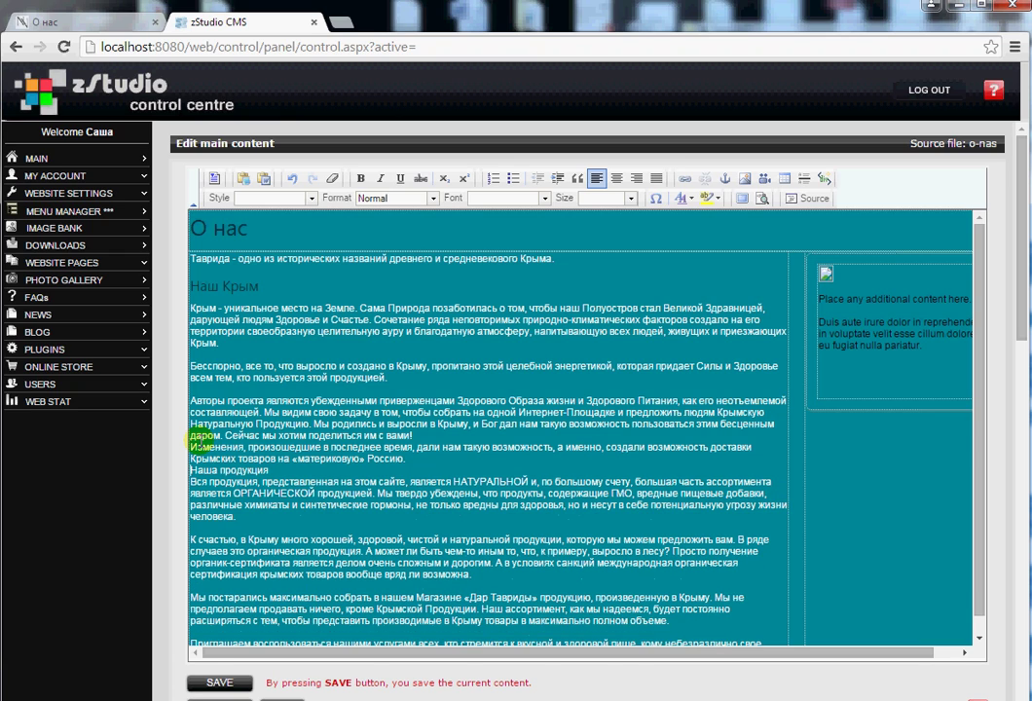
key(Return)
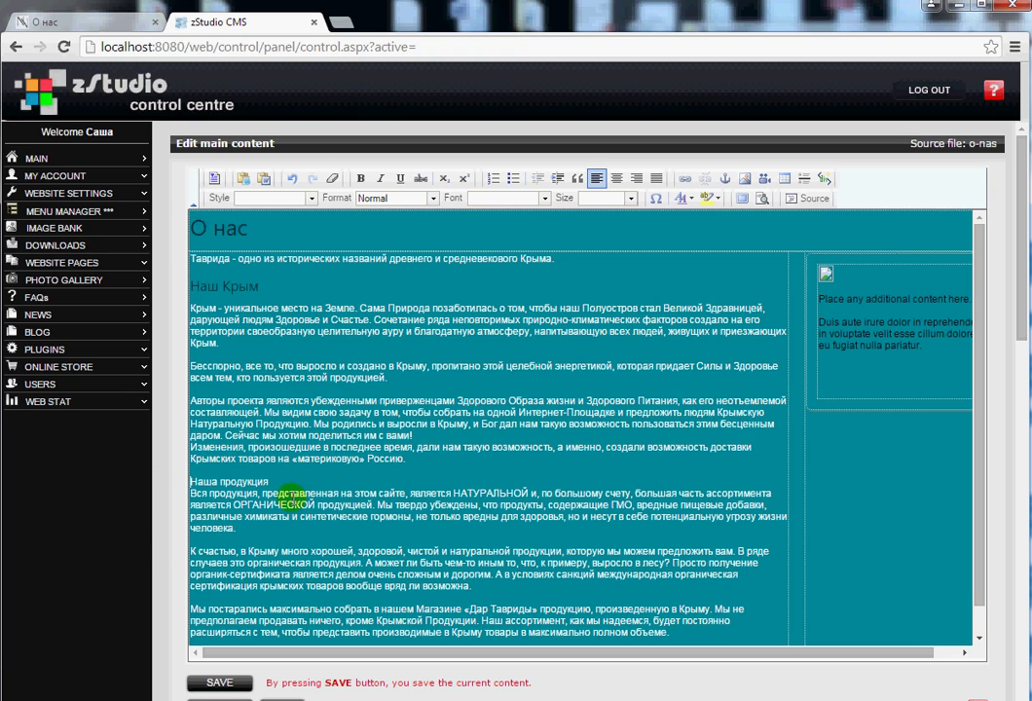
Apply the SubTitle 2 style to the Наша продукция heading.
drag(264, 480, 191, 481)
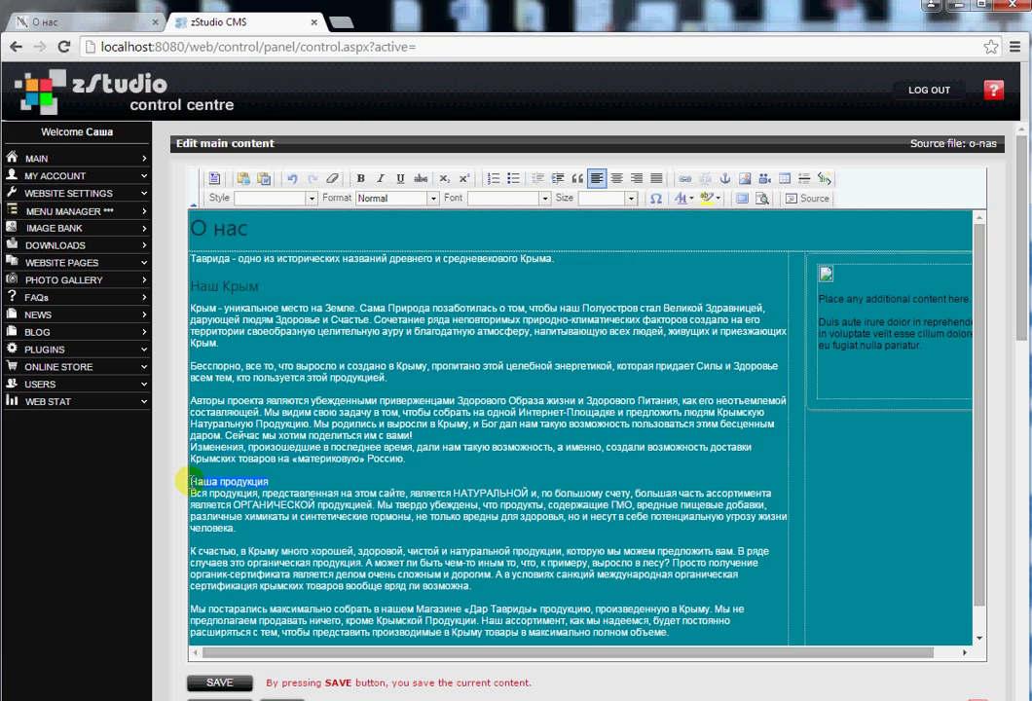
click(311, 198)
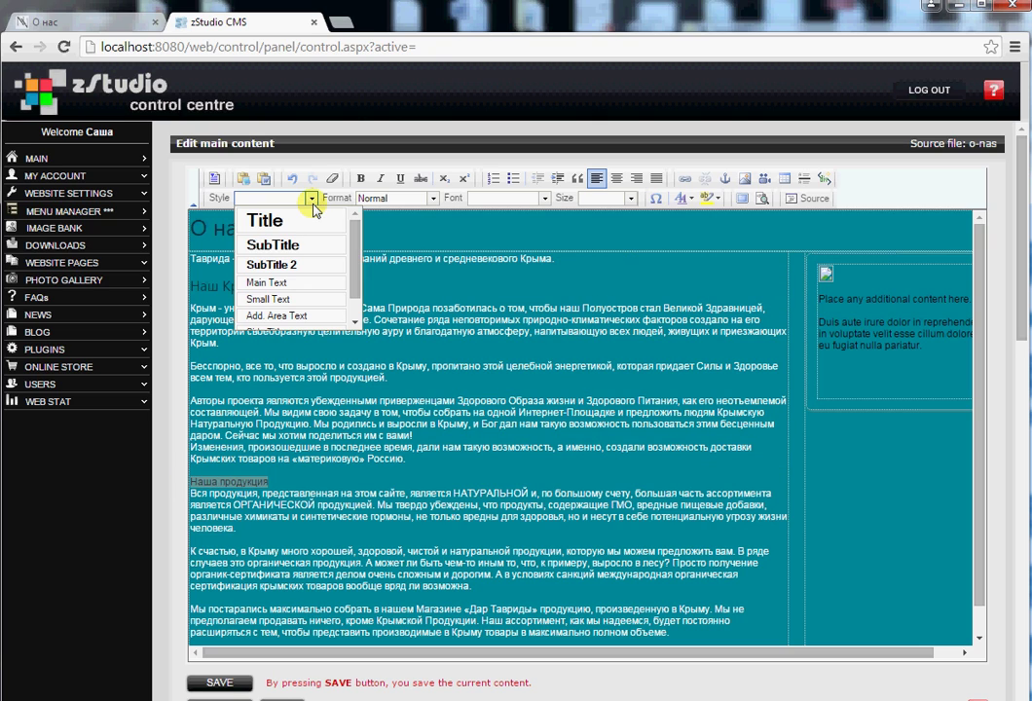
click(277, 265)
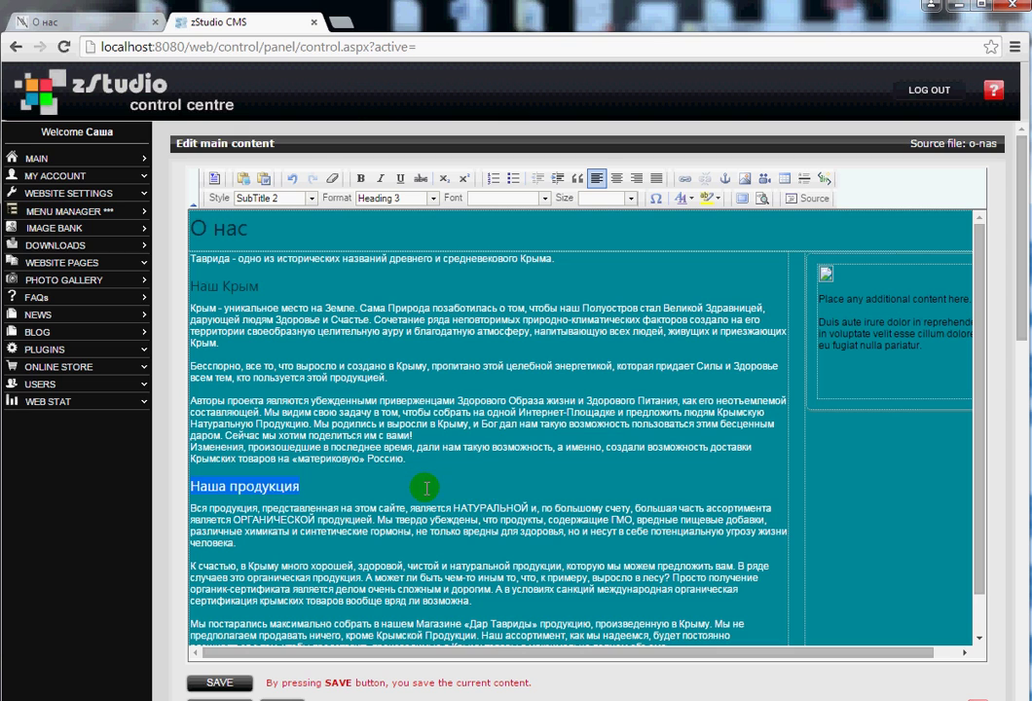
Make the word Таврида at the start of the page's main text bold.
scroll(507, 471, down, 2)
scroll(546, 454, up, 2)
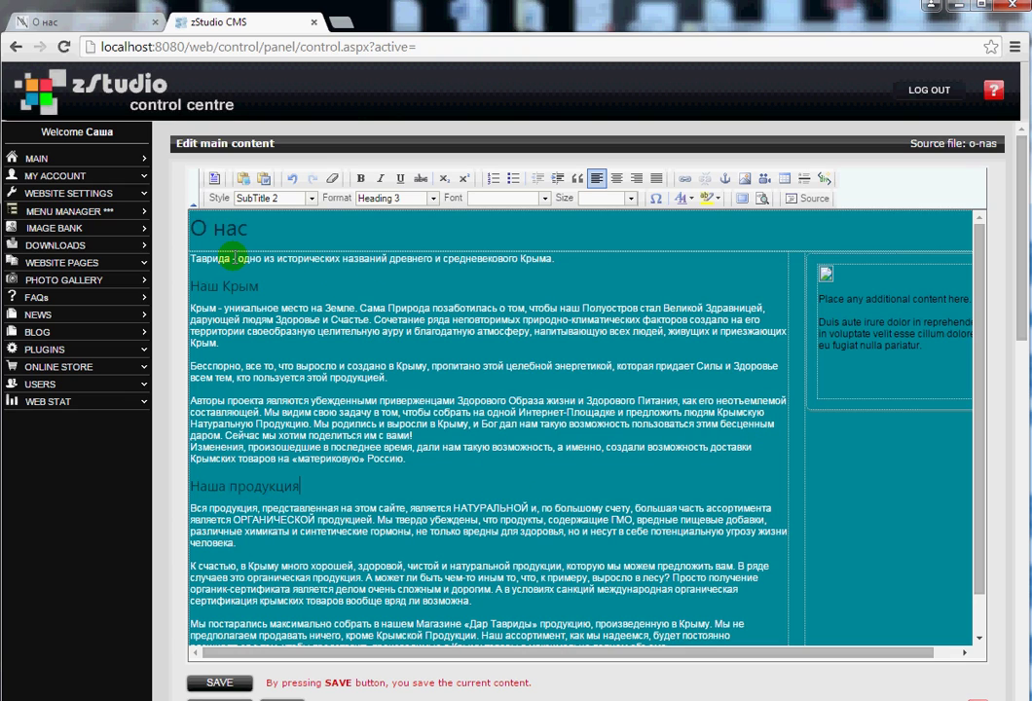
drag(223, 258, 188, 261)
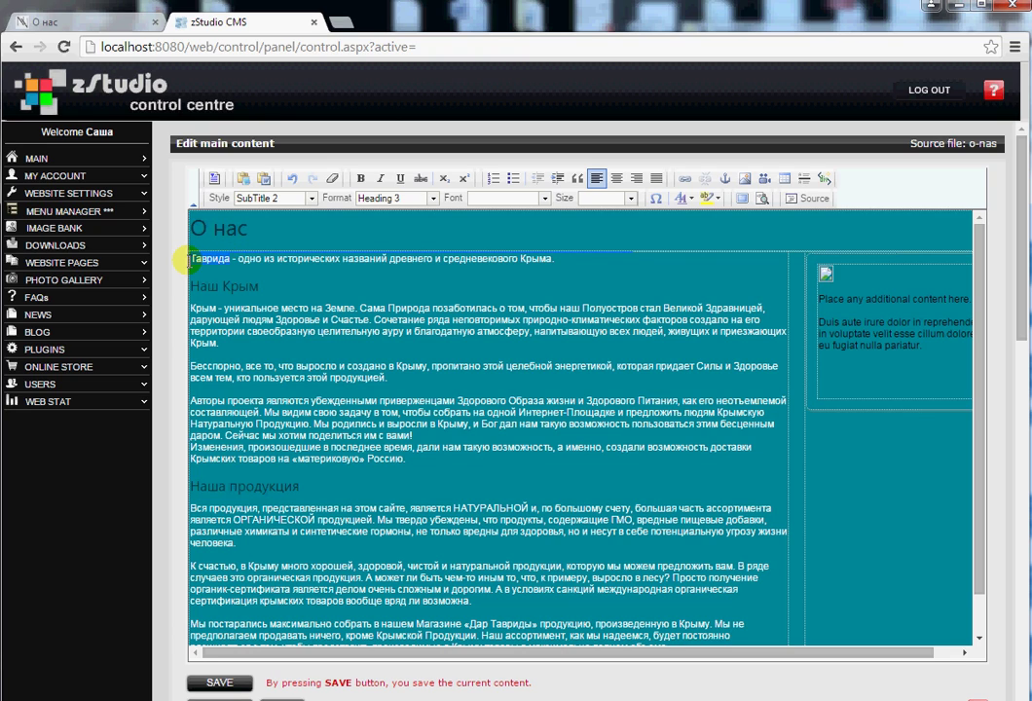
click(360, 179)
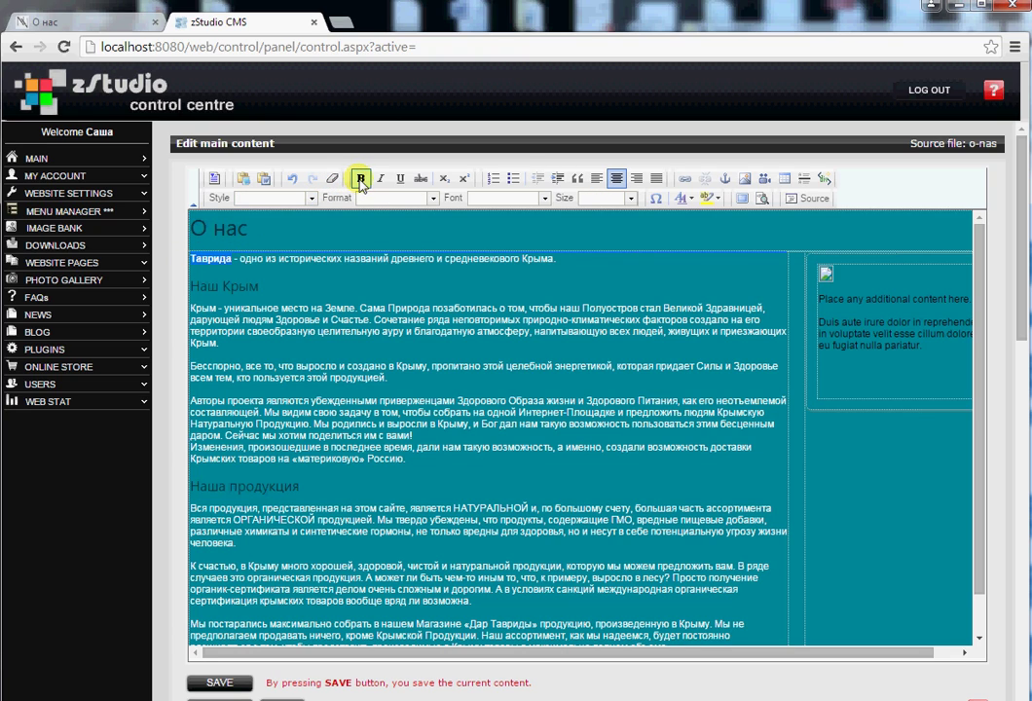
click(276, 268)
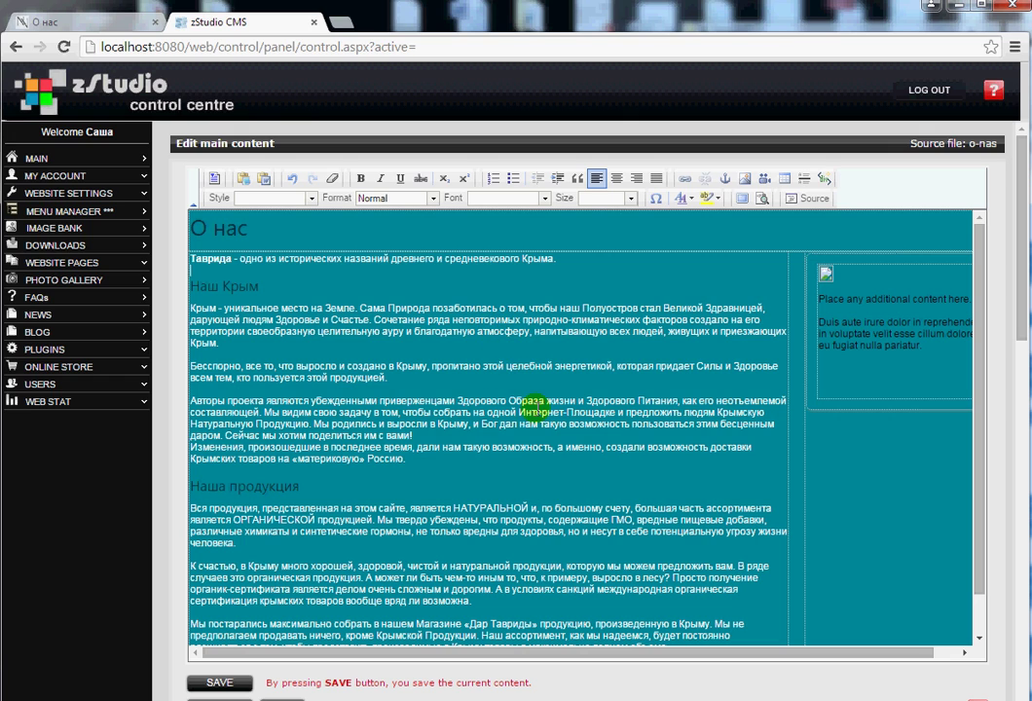
Check the whole formatted text of the О нас page and save the page content.
scroll(519, 370, down, 1)
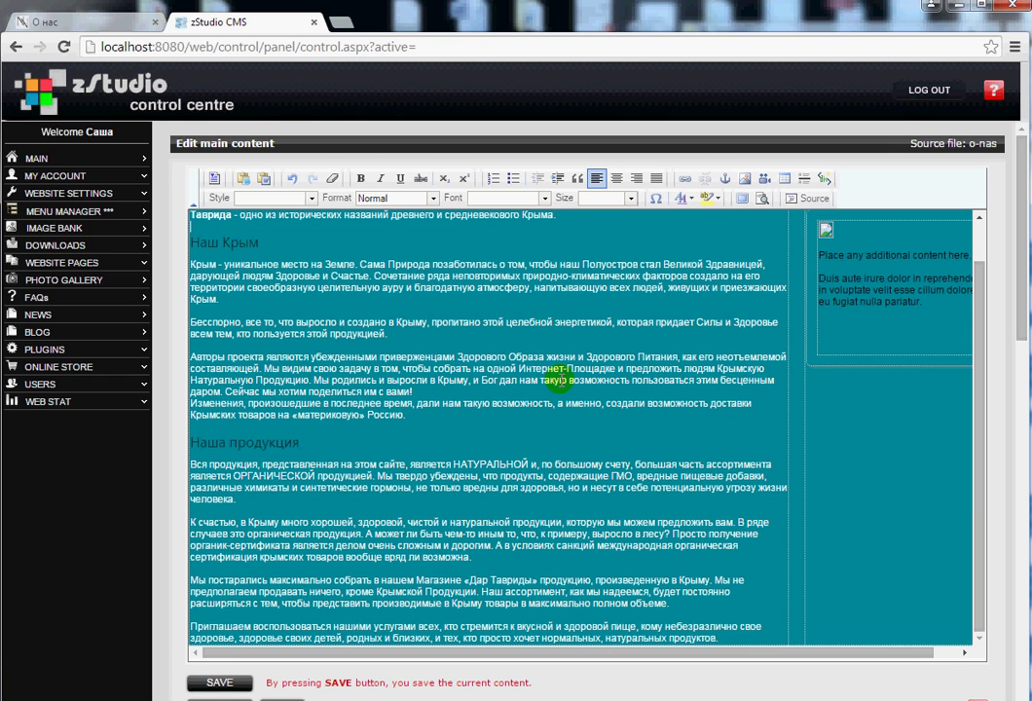
scroll(561, 380, down, 2)
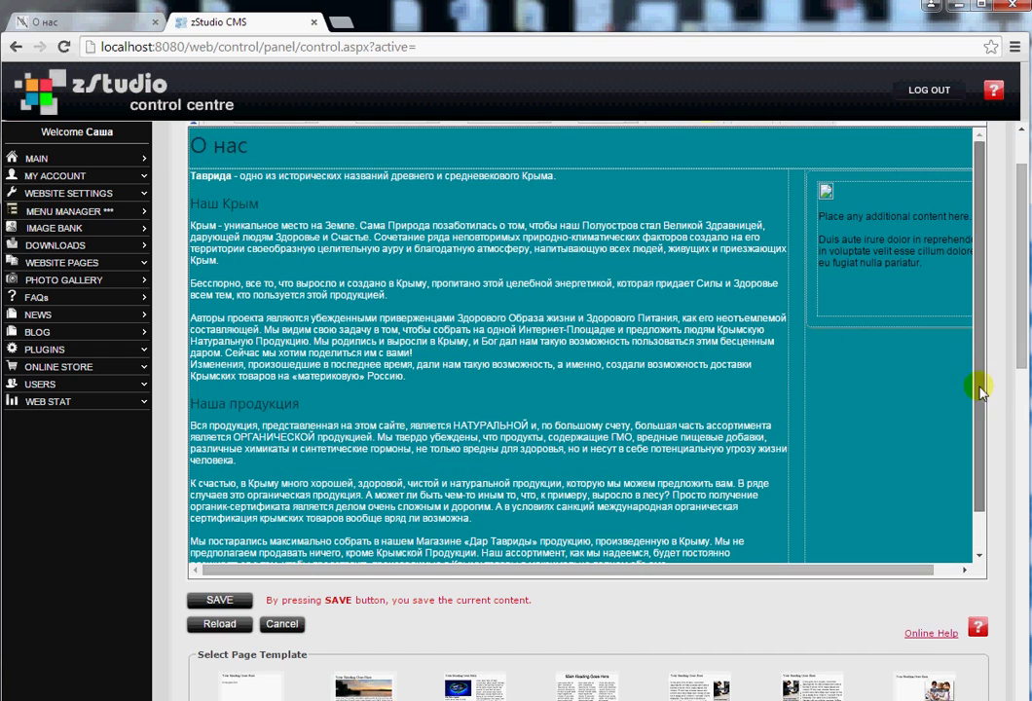
drag(985, 397, 1024, 226)
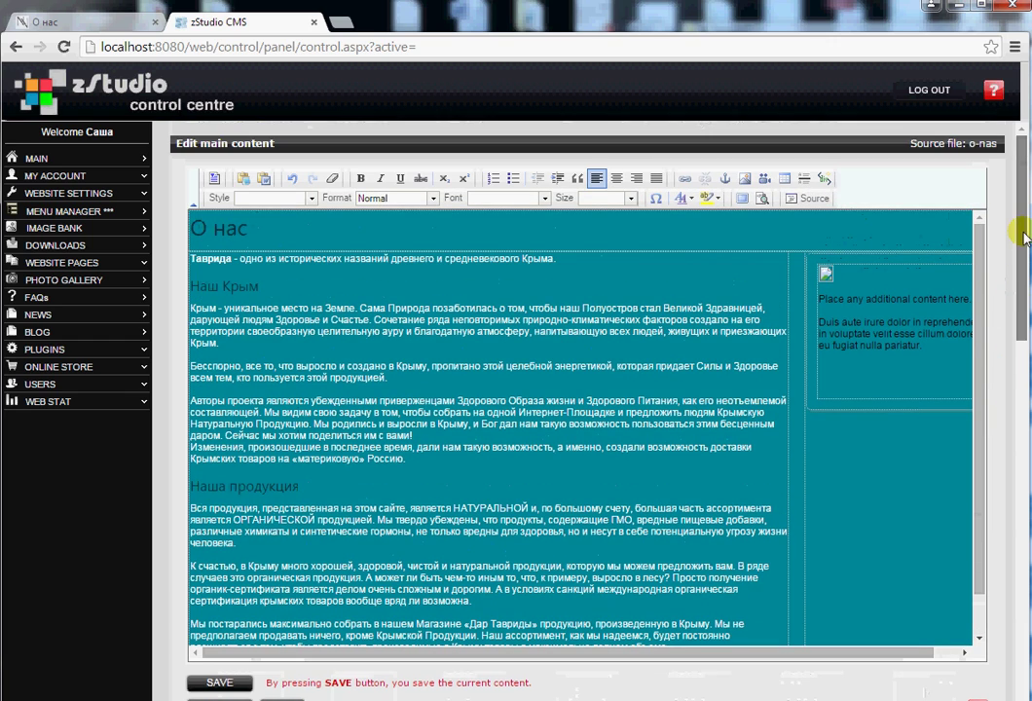
click(222, 684)
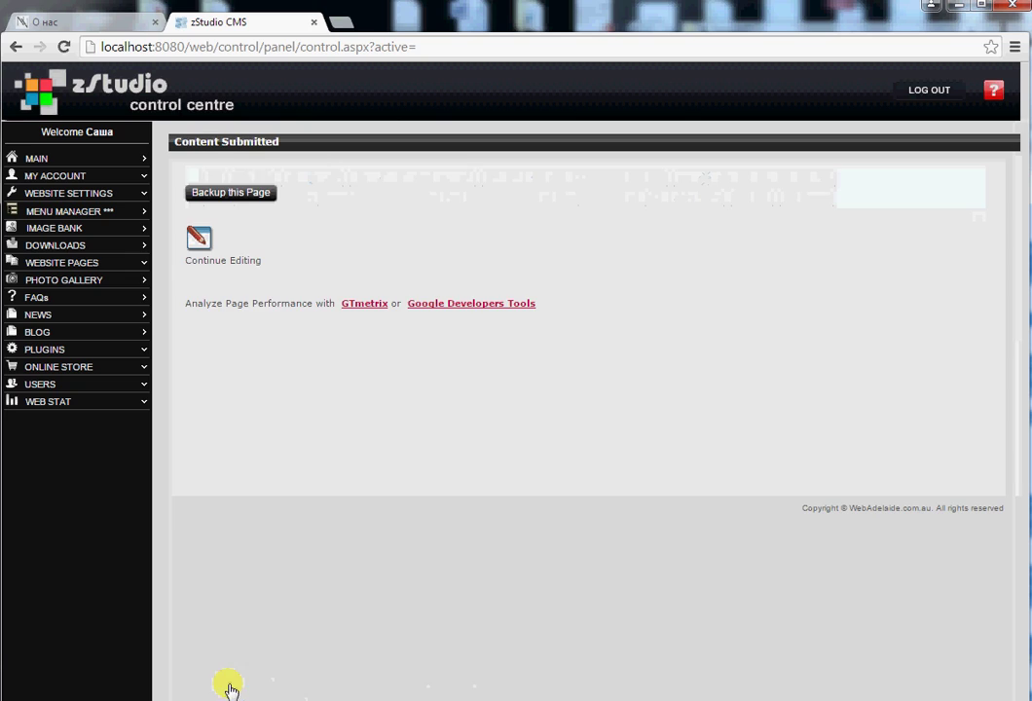
Open the О нас page from the НАШ БИЗНЕС section of the shop website and review its content down to the footer.
click(87, 29)
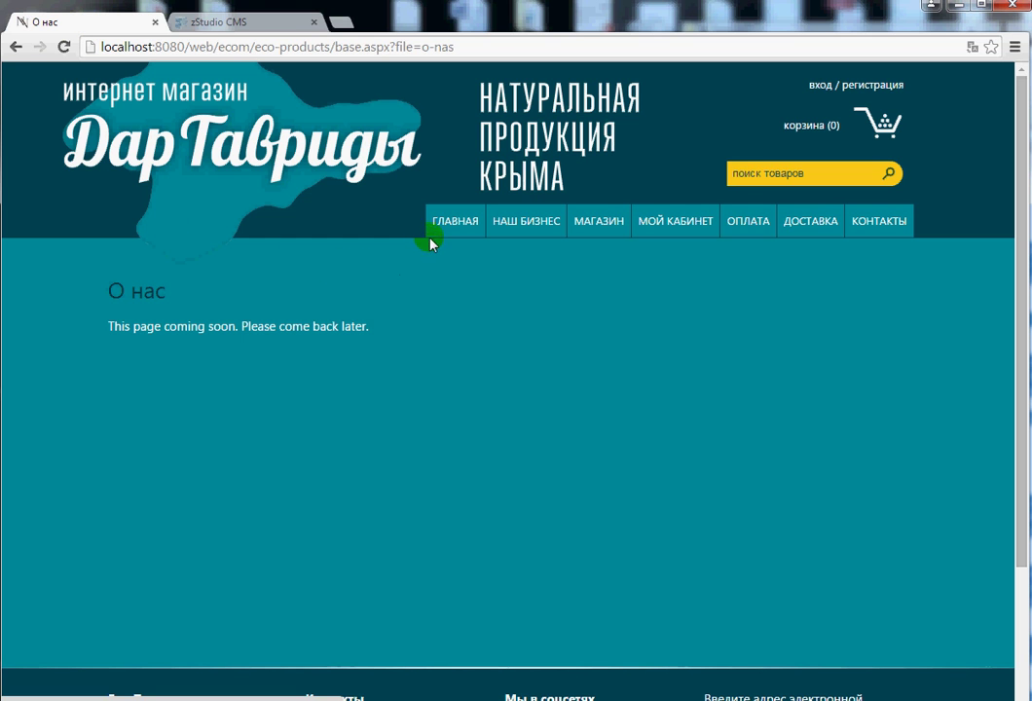
mouse_move(520, 224)
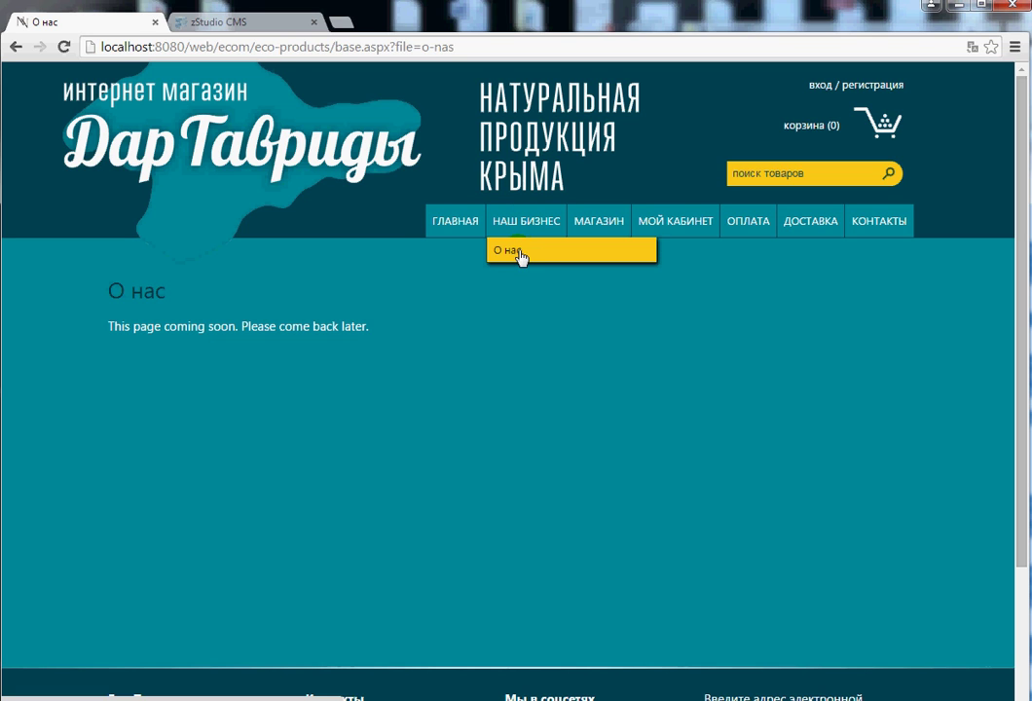
click(520, 254)
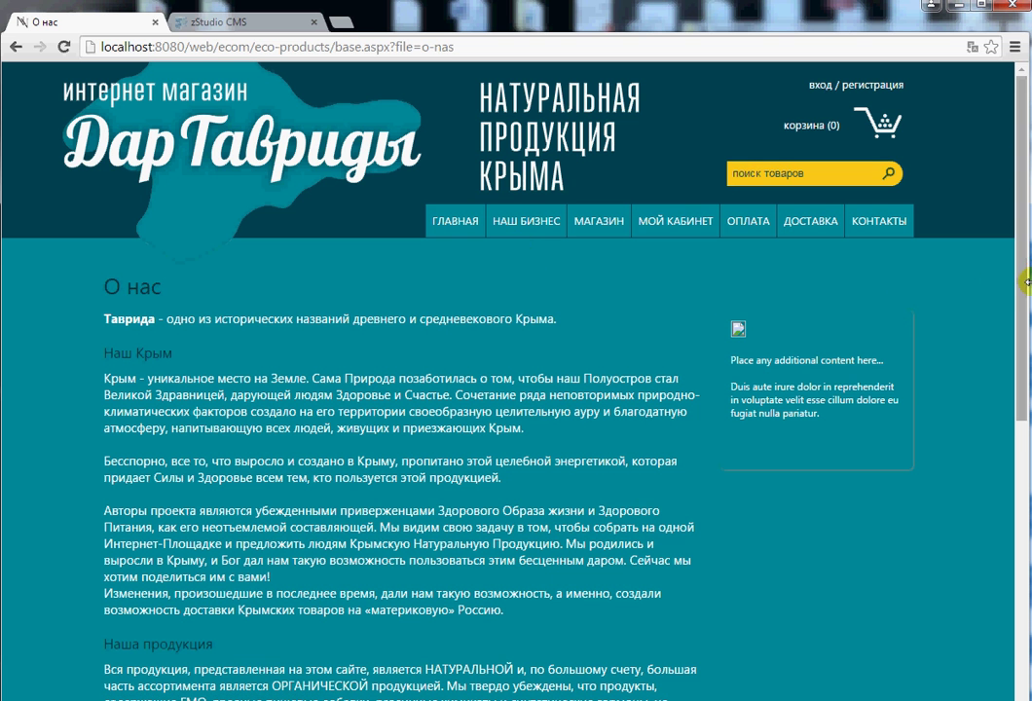
drag(1027, 282, 1020, 355)
scroll(1003, 473, down, 2)
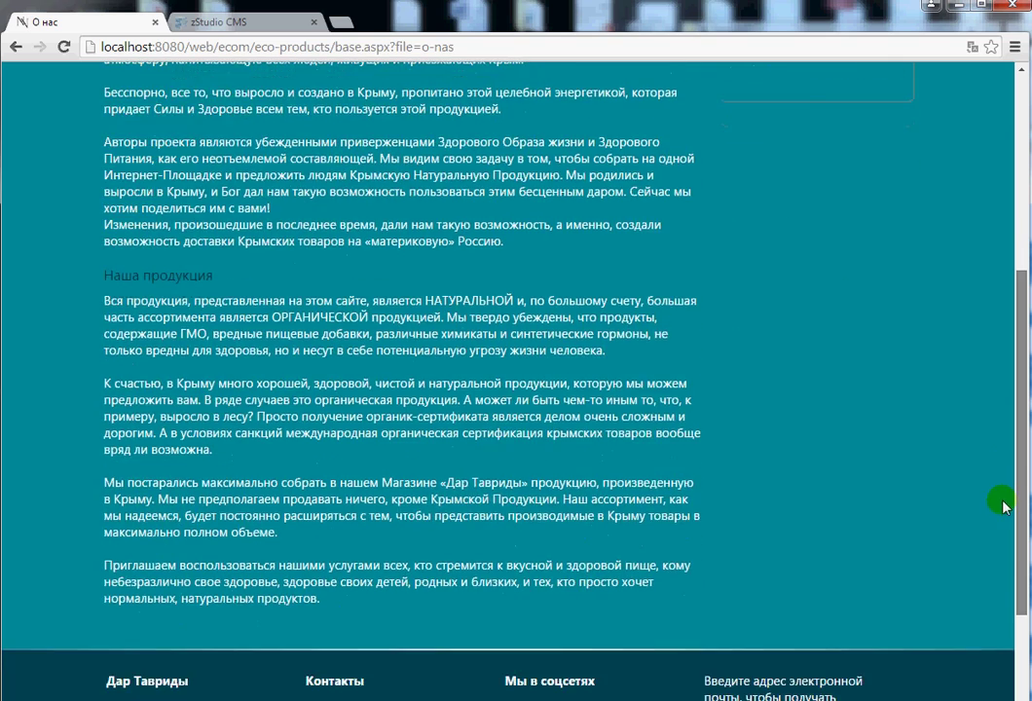
scroll(1003, 468, up, 5)
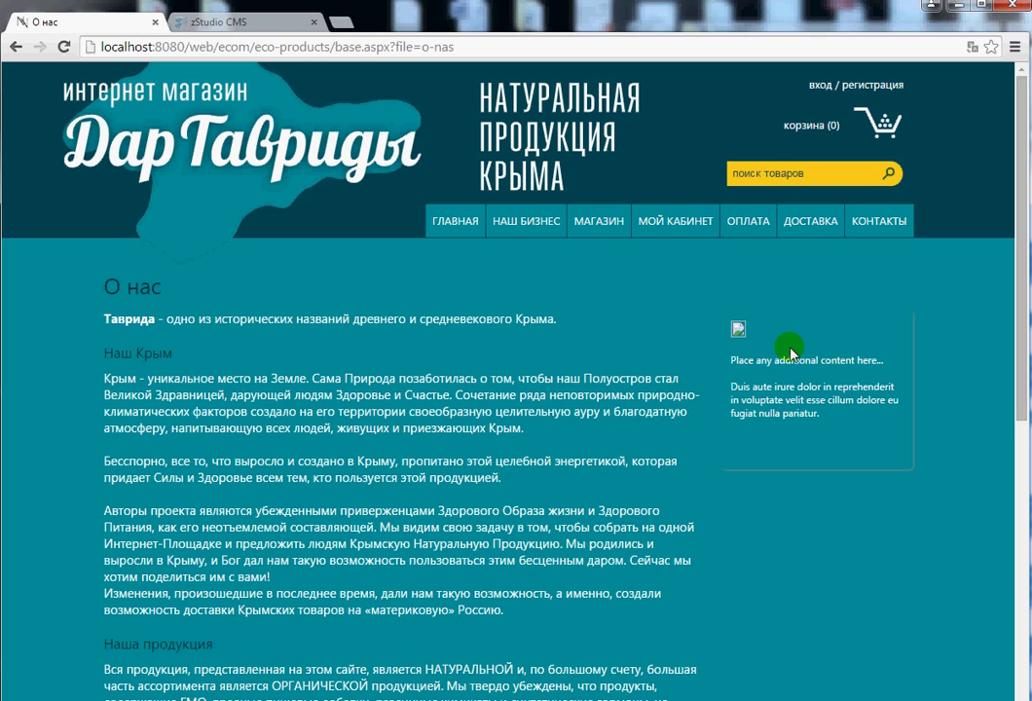
Return to zStudio CMS, open the website image bank and set uploaded images to be resized to 250 pixels.
click(258, 24)
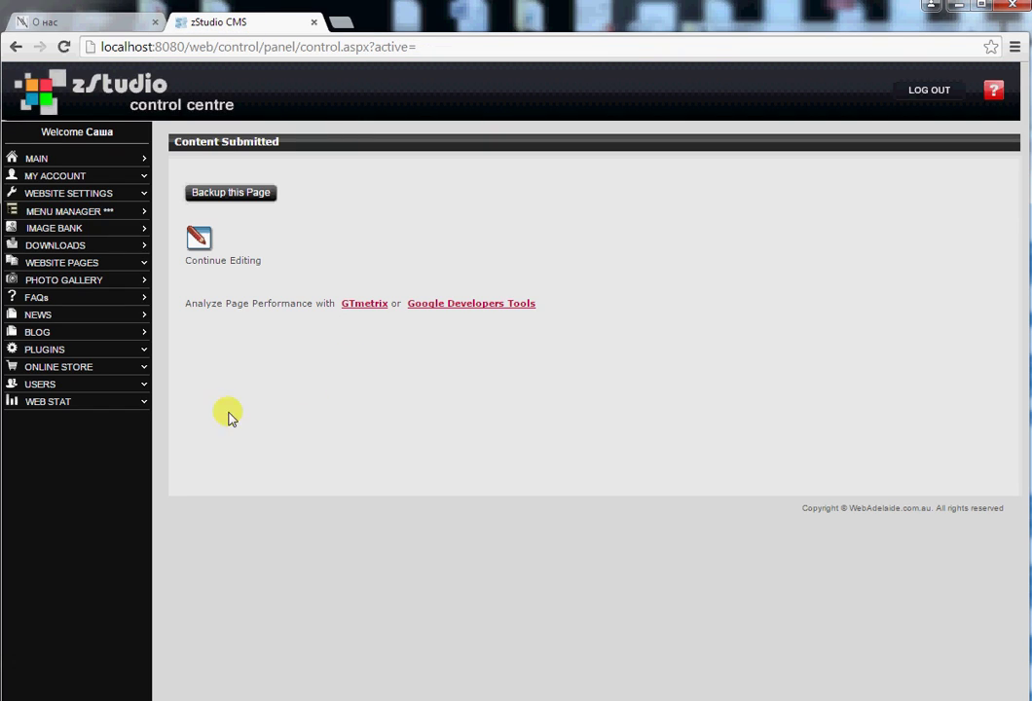
click(58, 230)
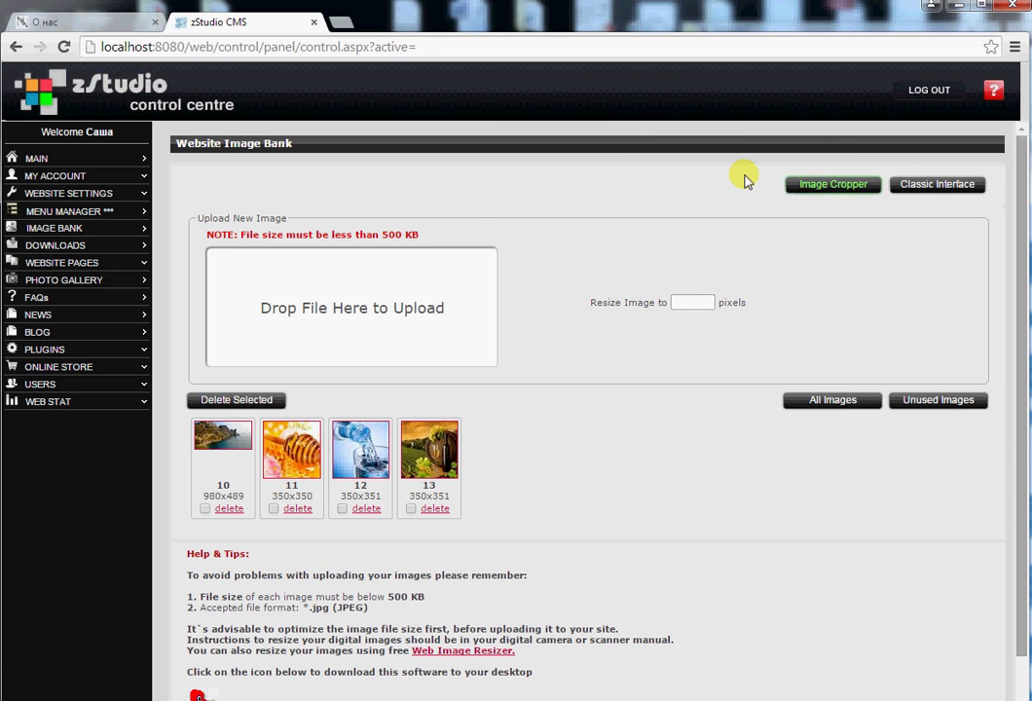
click(690, 303)
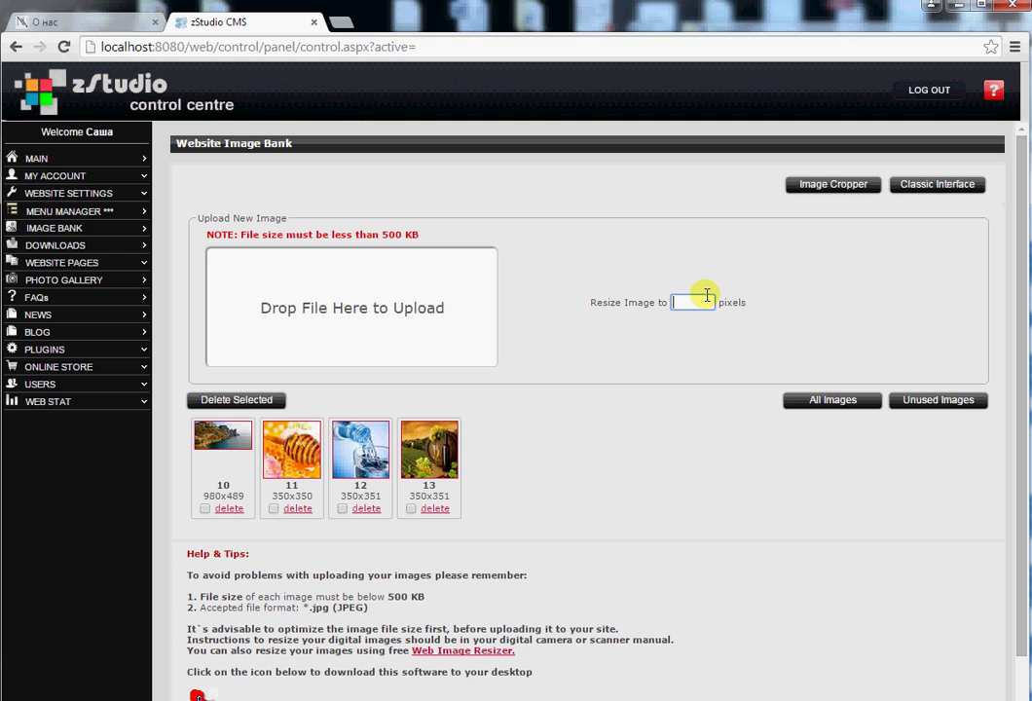
text(250)
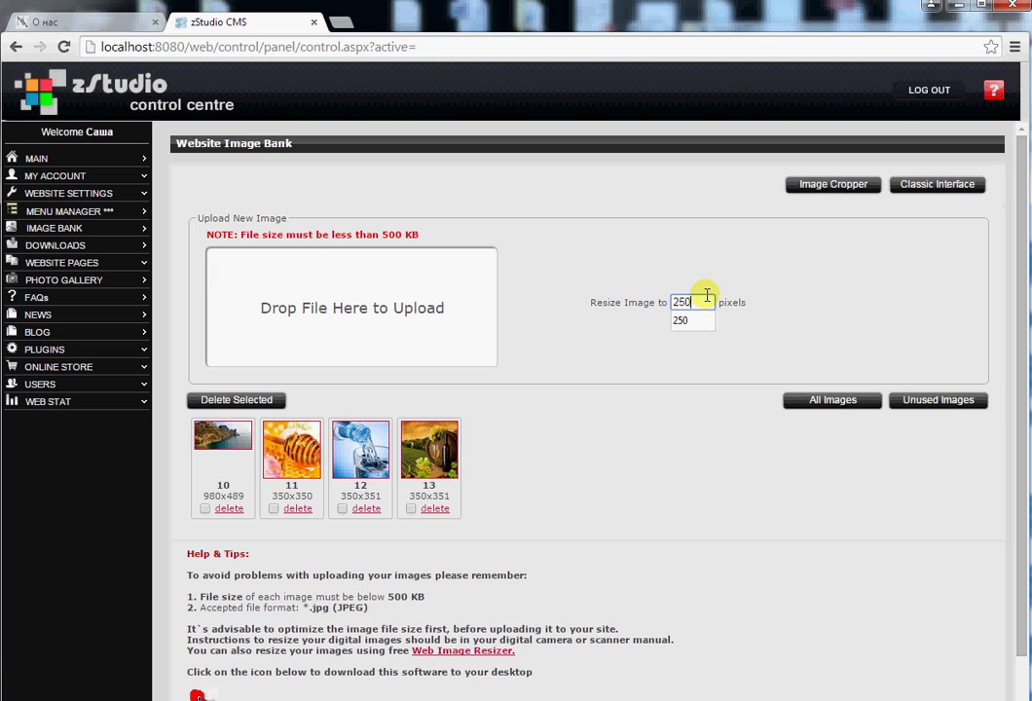
click(811, 318)
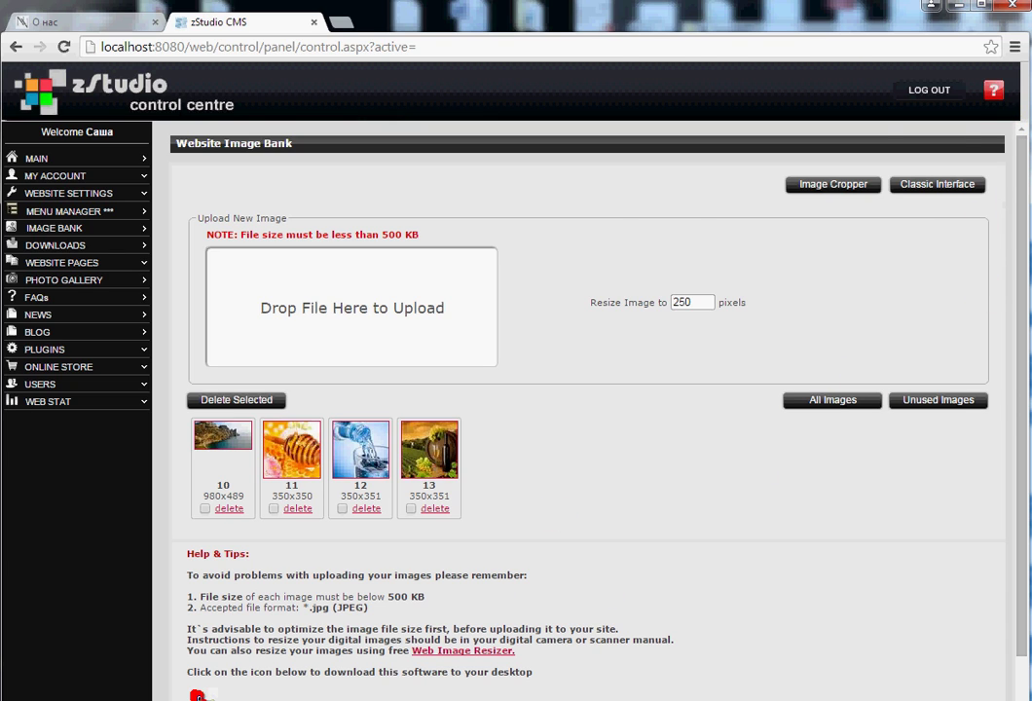
Upload the pictures 01, 02 and 03 from the Images2 folder to the image bank, one after another.
key(alt+Tab)
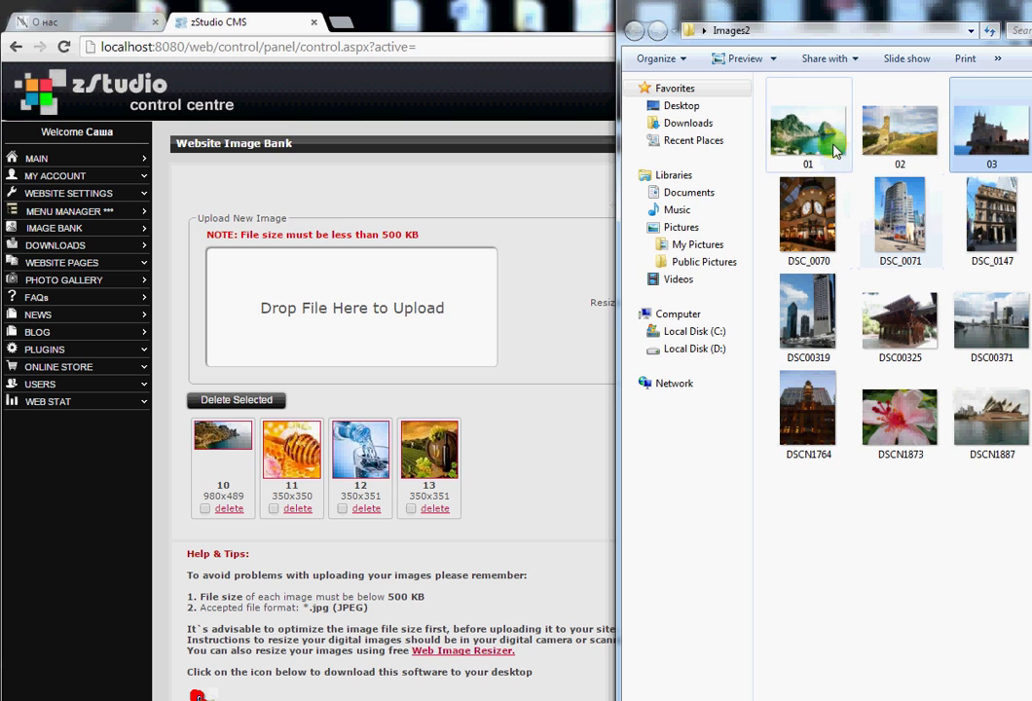
drag(836, 151, 362, 327)
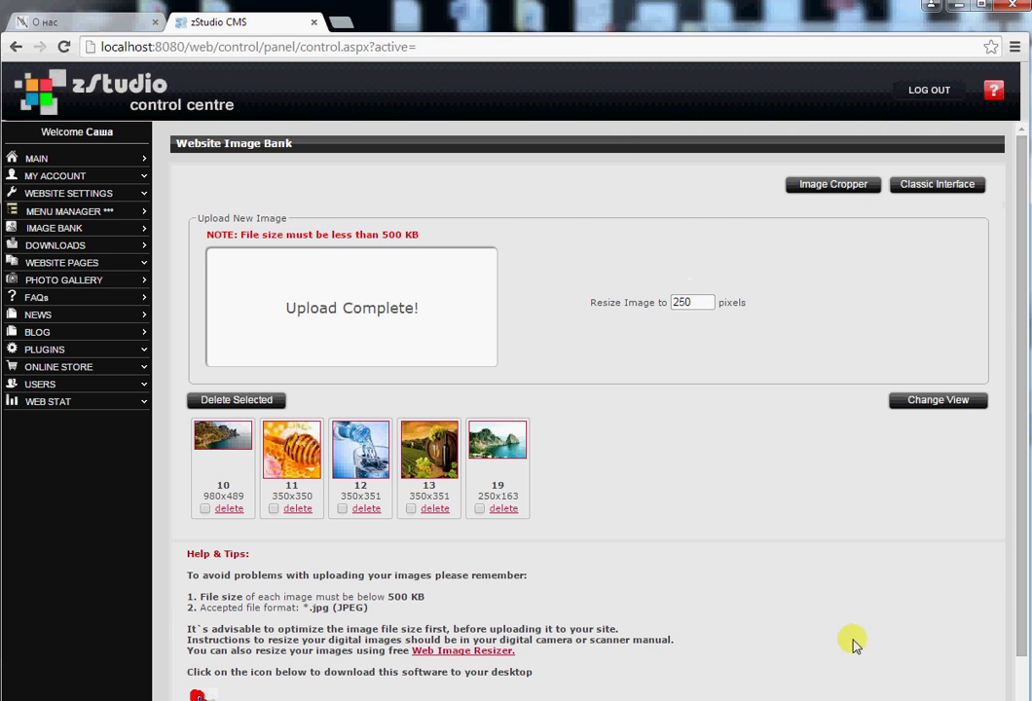
key(alt+Tab)
click(913, 141)
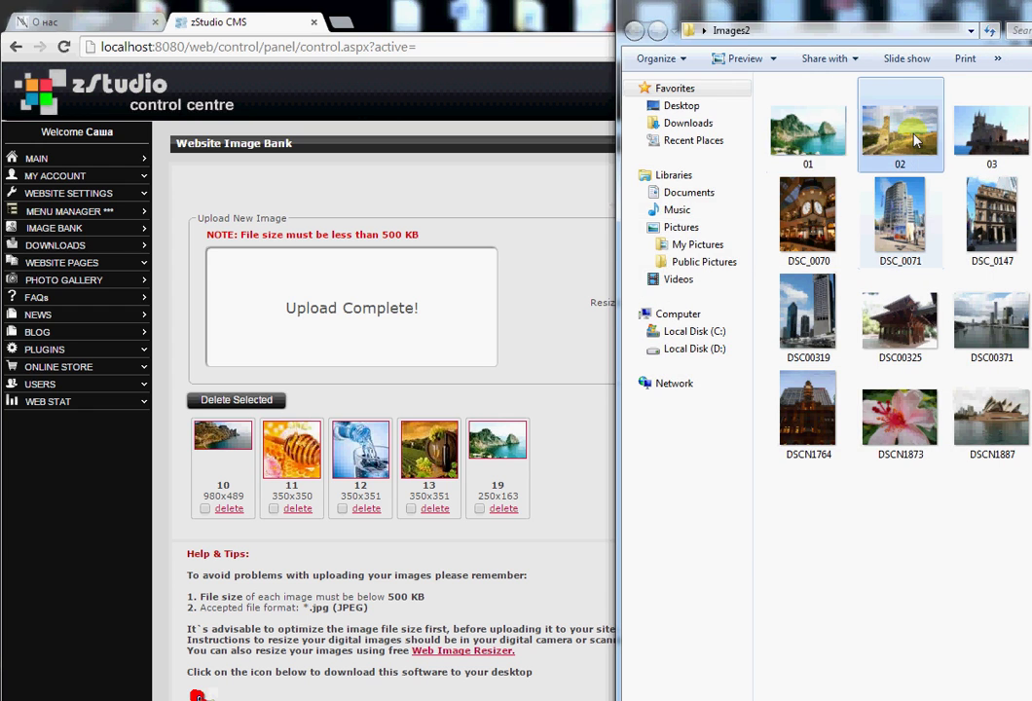
drag(913, 141, 381, 331)
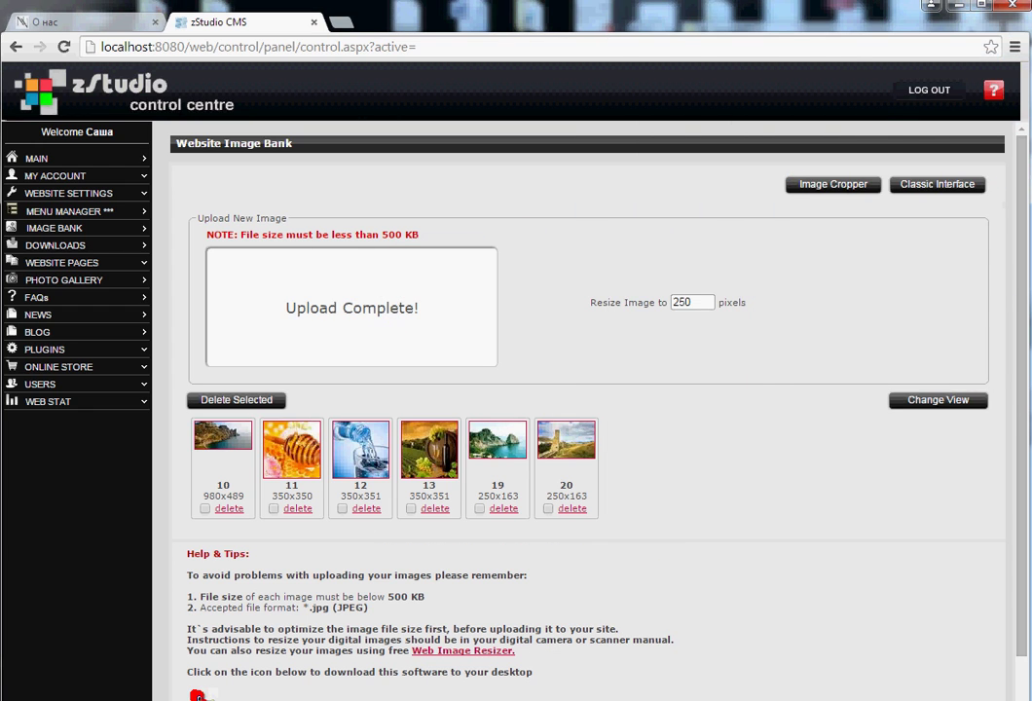
key(alt+Tab)
click(991, 132)
drag(991, 131, 383, 336)
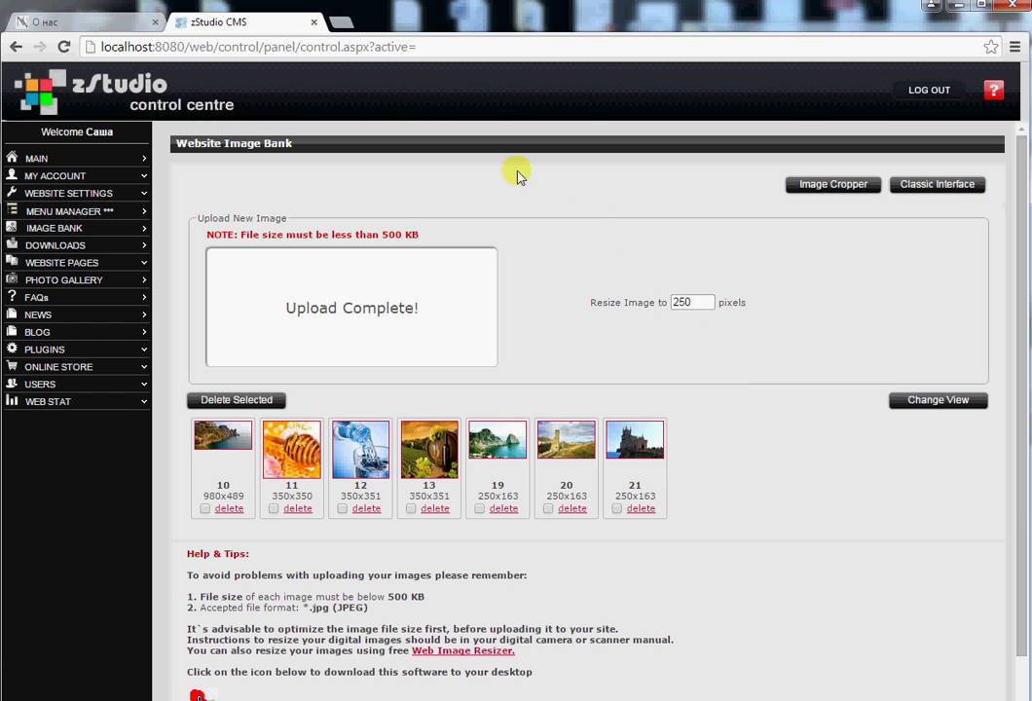
Open the main content of the О нас page for editing with the Standard editor.
click(87, 214)
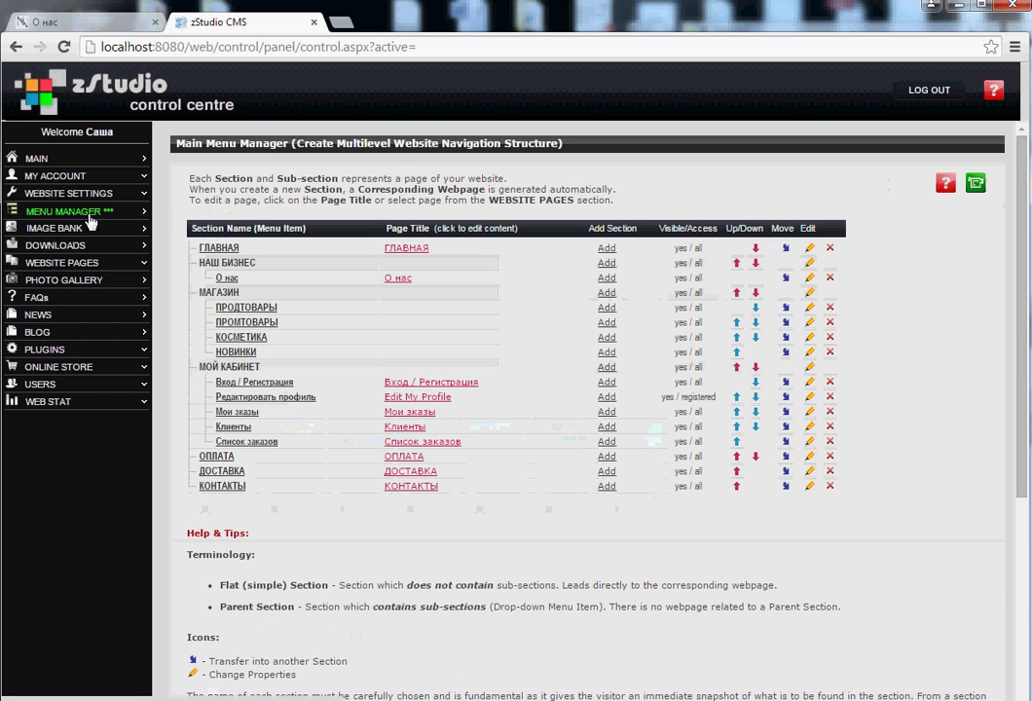
click(404, 281)
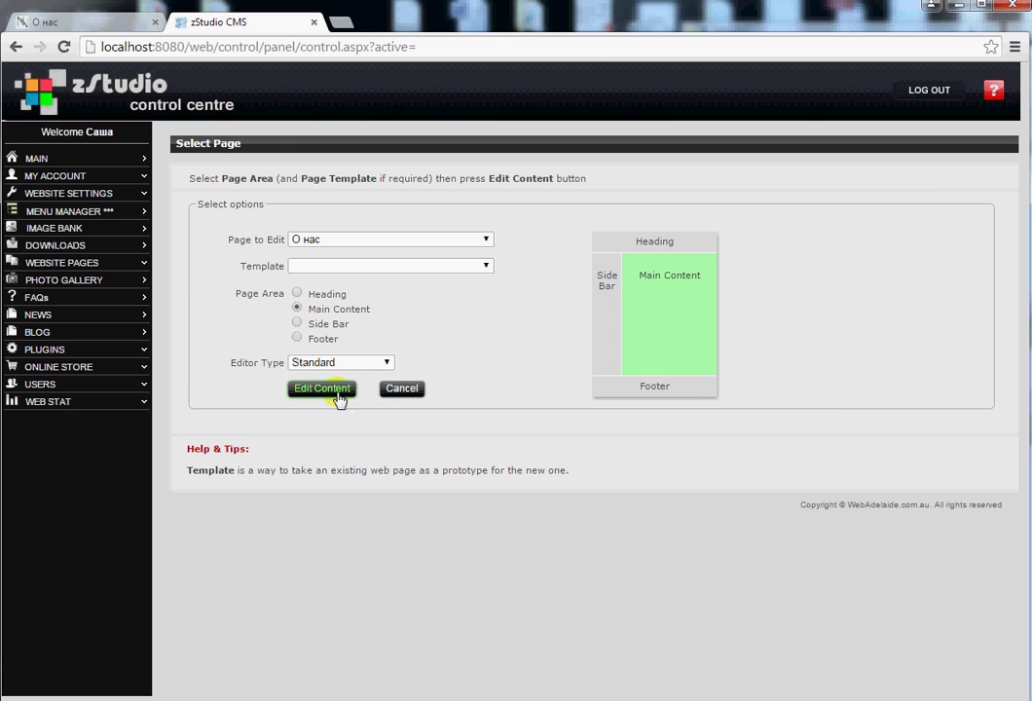
click(338, 391)
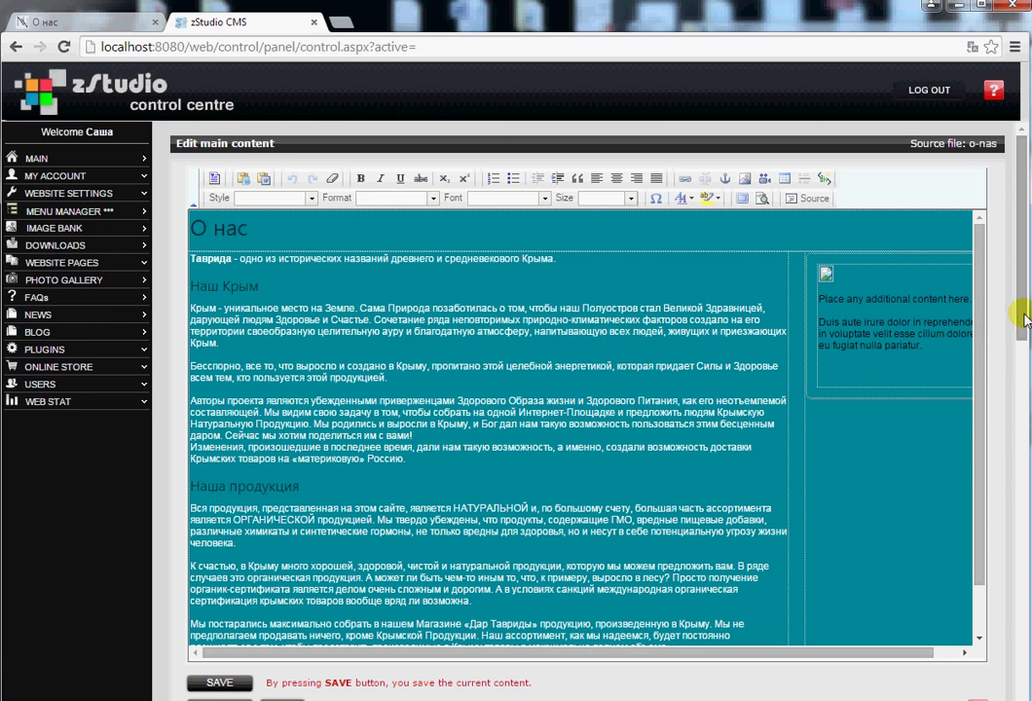
Delete the placeholder image and sample text from the additional content box beside the main text.
drag(1027, 310, 1031, 310)
drag(864, 356, 826, 267)
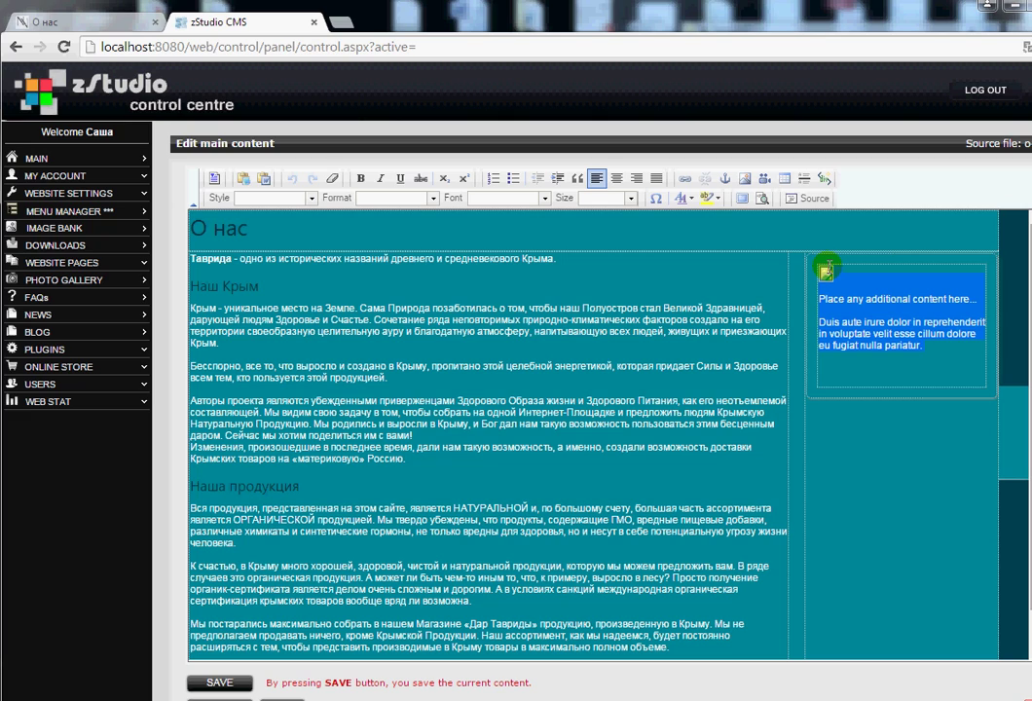
key(Delete)
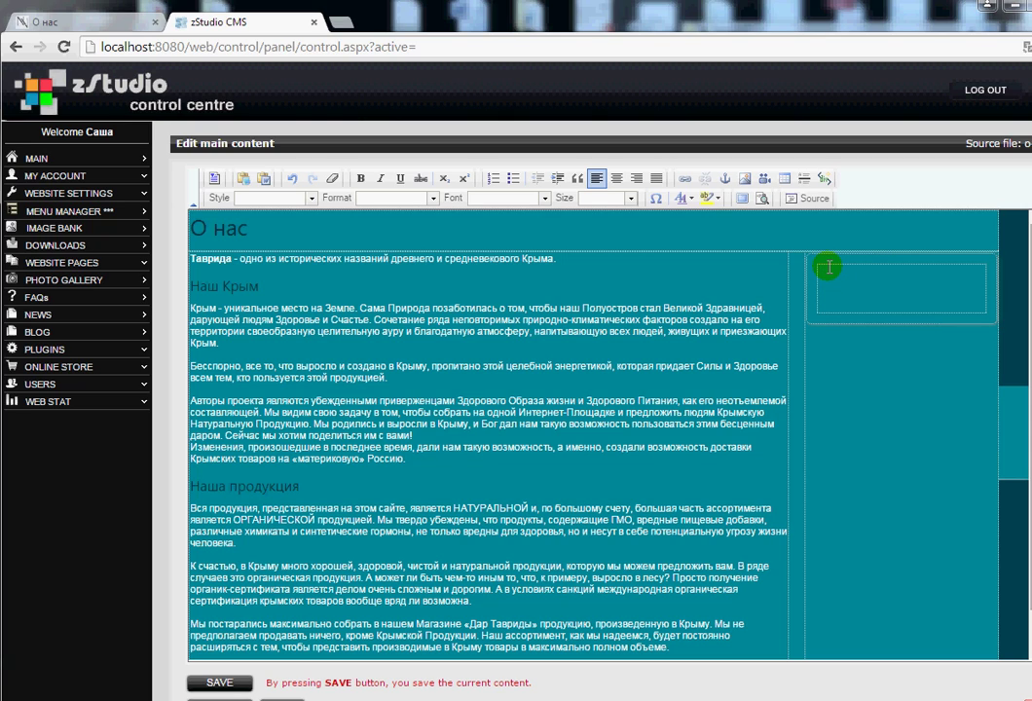
Insert the 250x163 rocky coast picture from the image bank into the emptied additional content box.
click(745, 179)
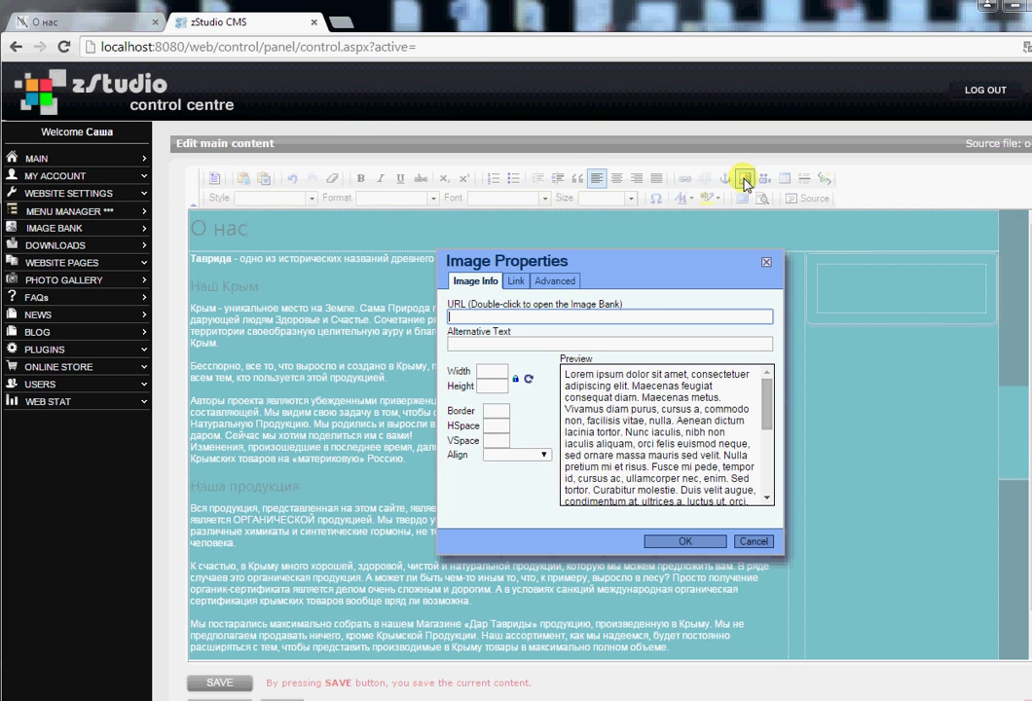
double_click(564, 316)
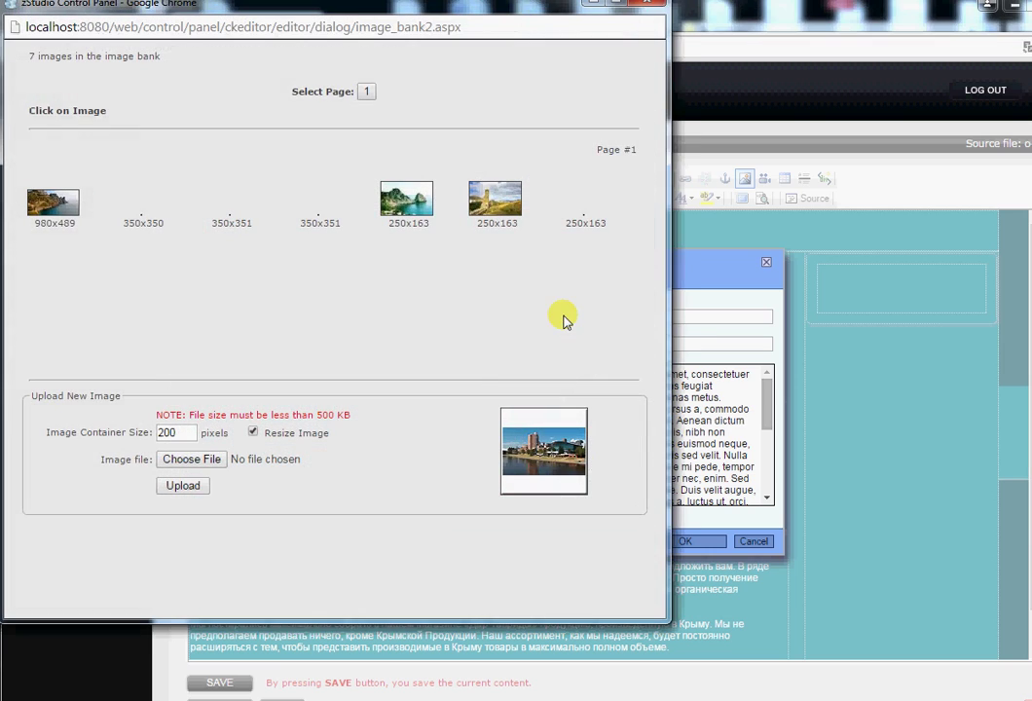
click(413, 209)
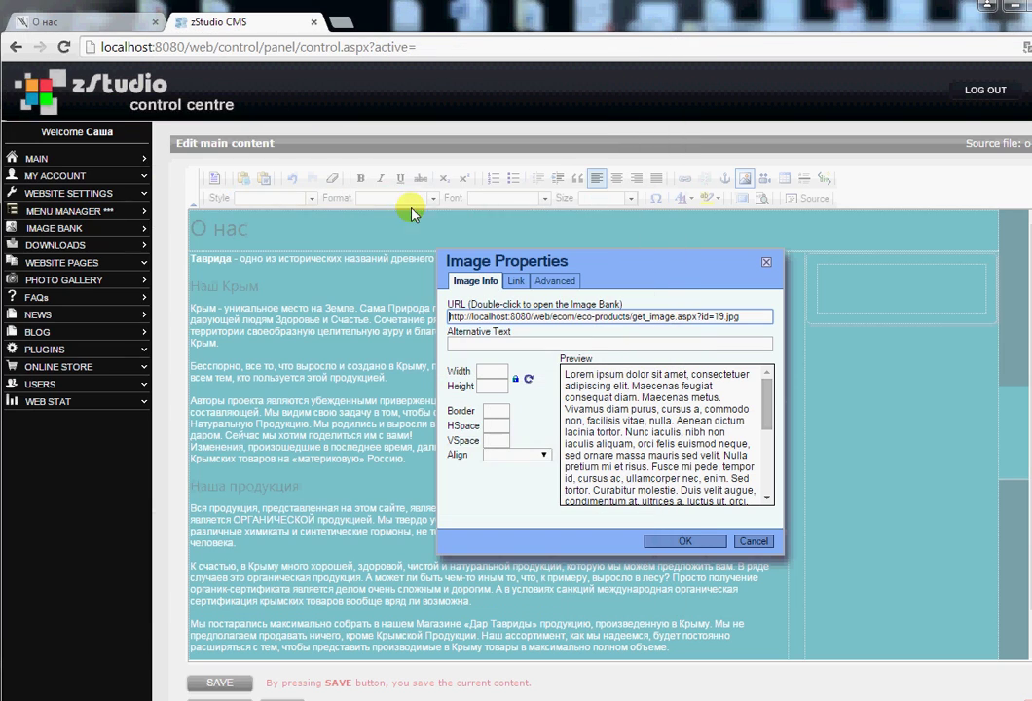
click(685, 541)
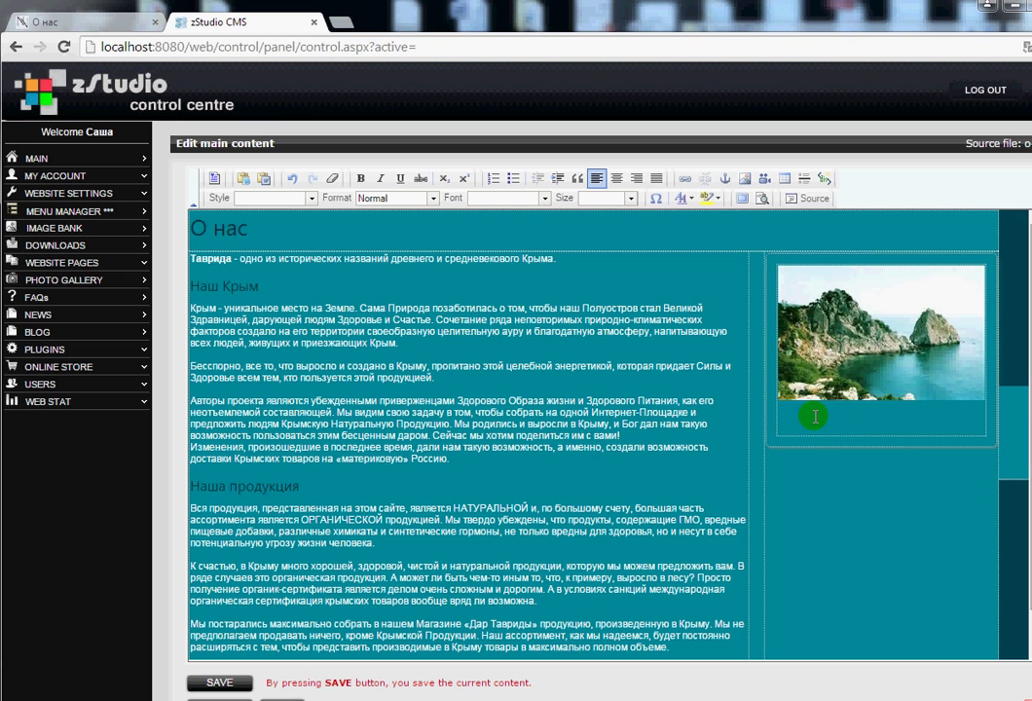
Insert the 250x163 ruined tower picture from the image bank below the rocky coast picture.
click(745, 179)
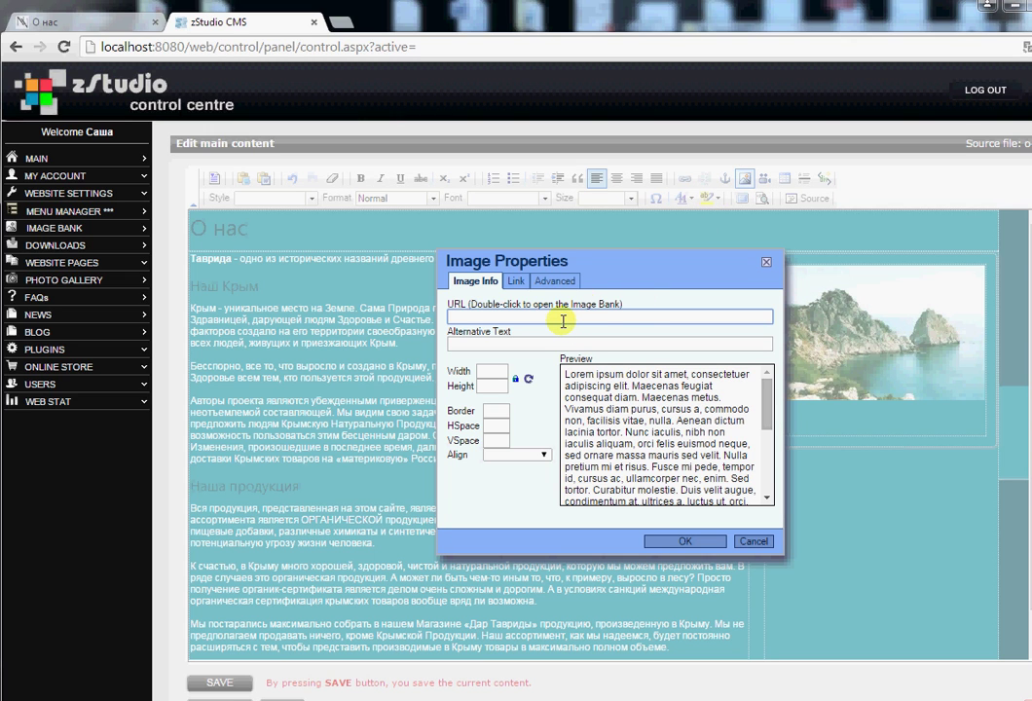
double_click(563, 317)
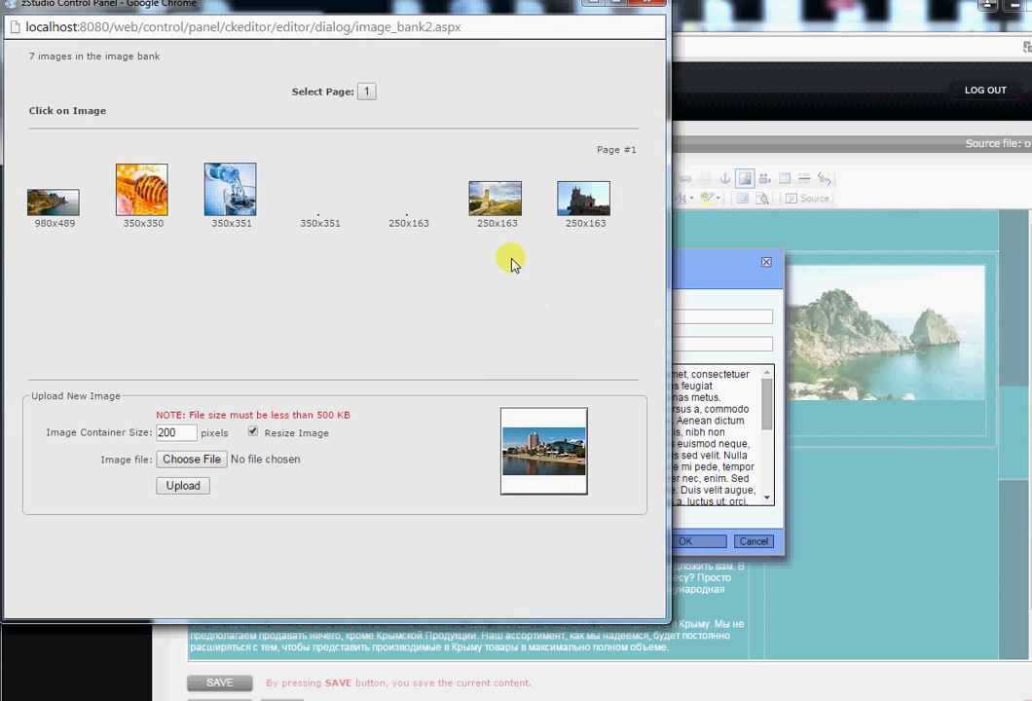
click(492, 201)
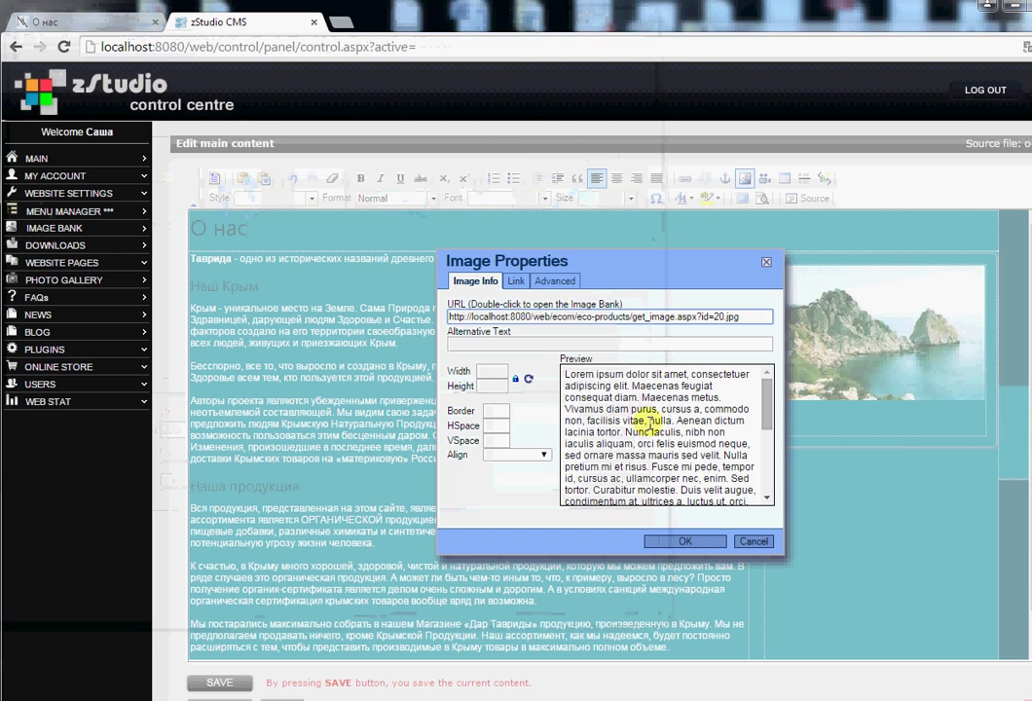
click(685, 541)
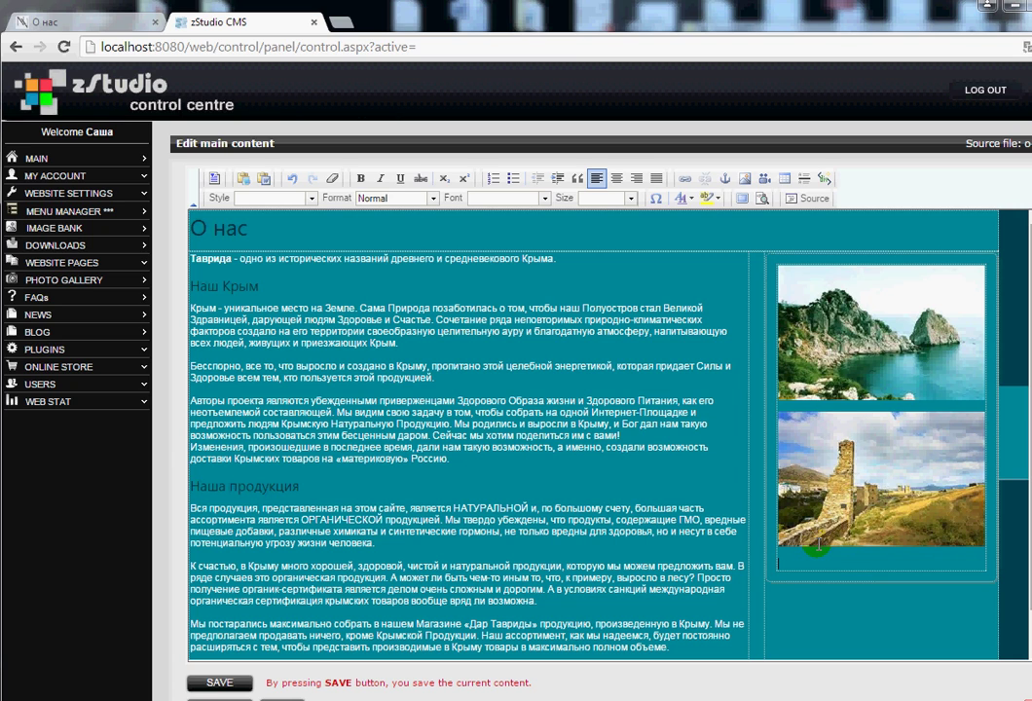
Insert the 250x163 cliffside castle picture from the image bank below the tower picture and save the page content.
click(744, 179)
double_click(562, 316)
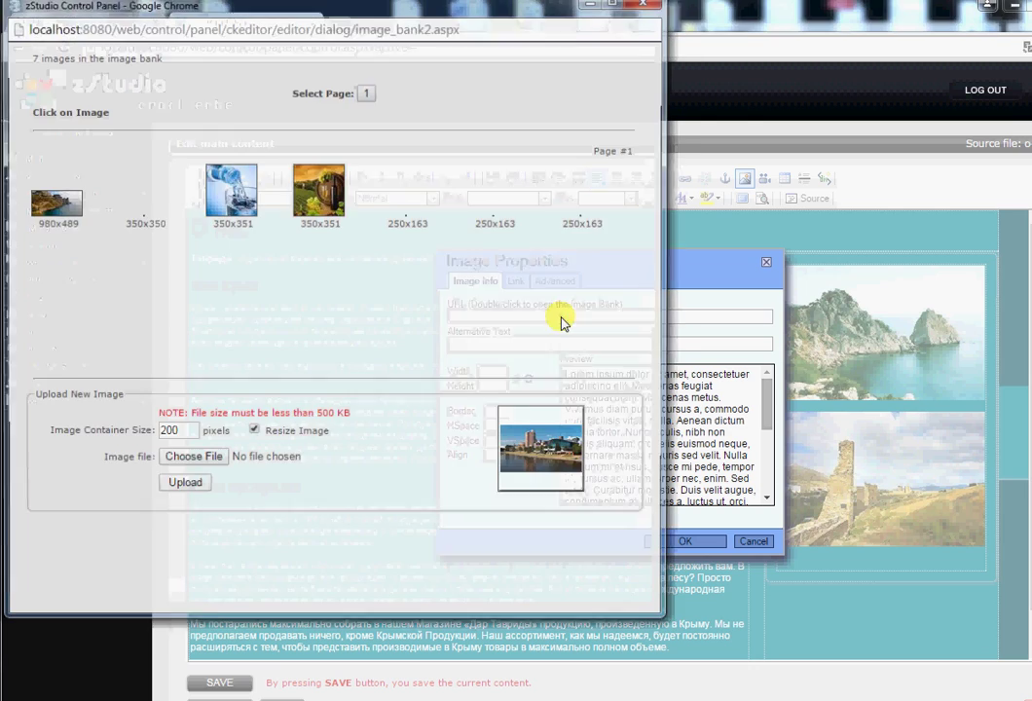
click(582, 202)
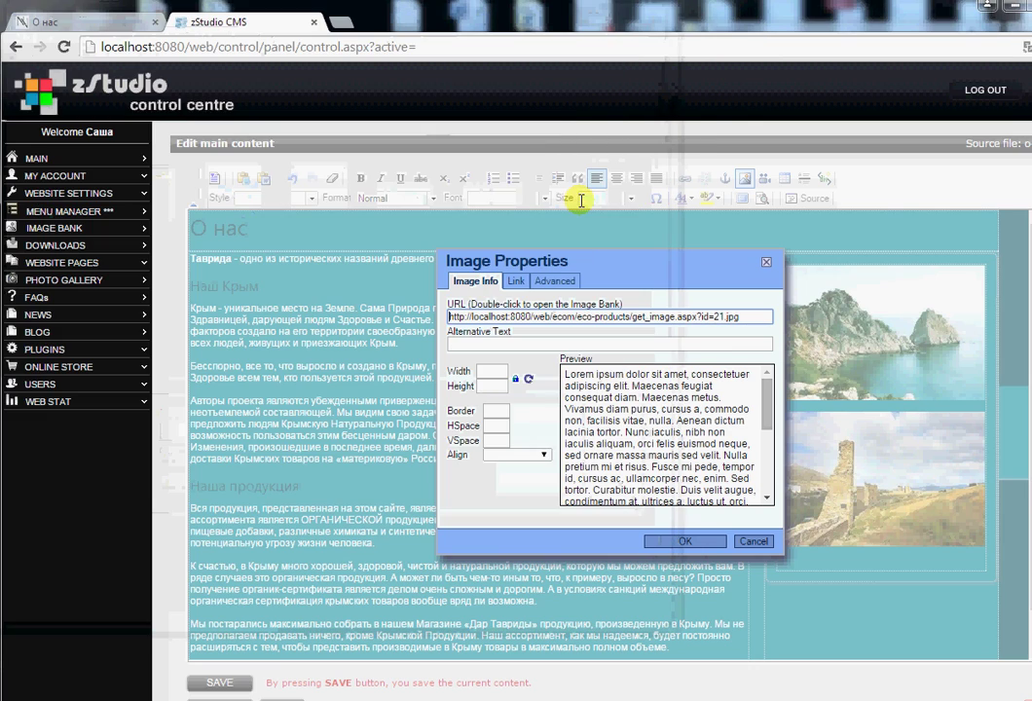
click(686, 542)
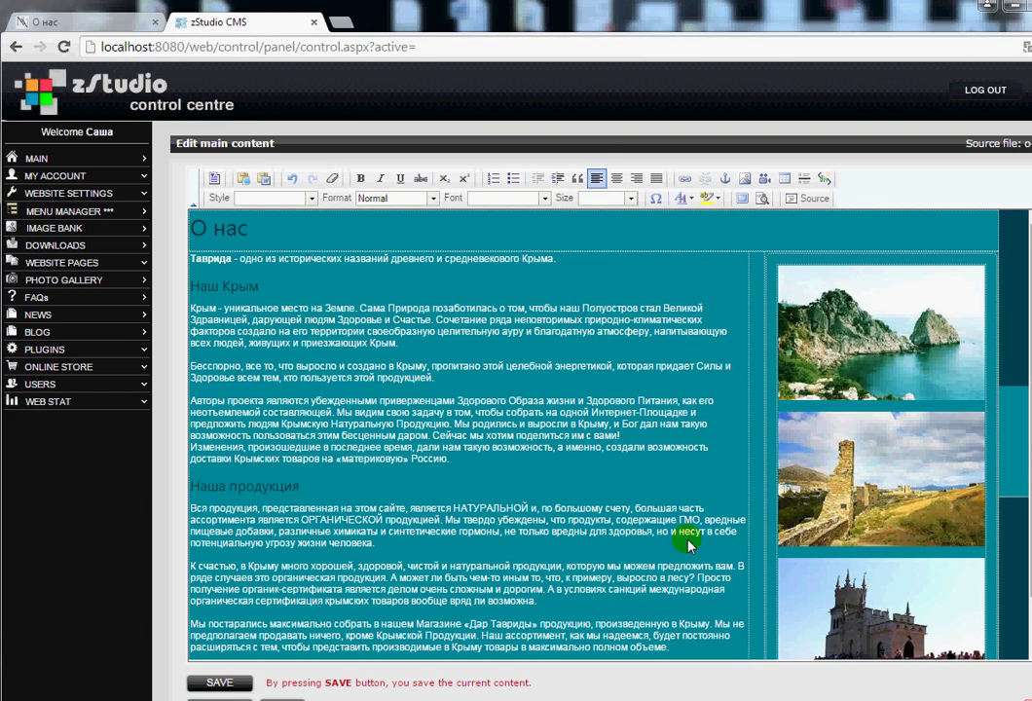
scroll(1012, 429, down, 1)
scroll(975, 577, down, 1)
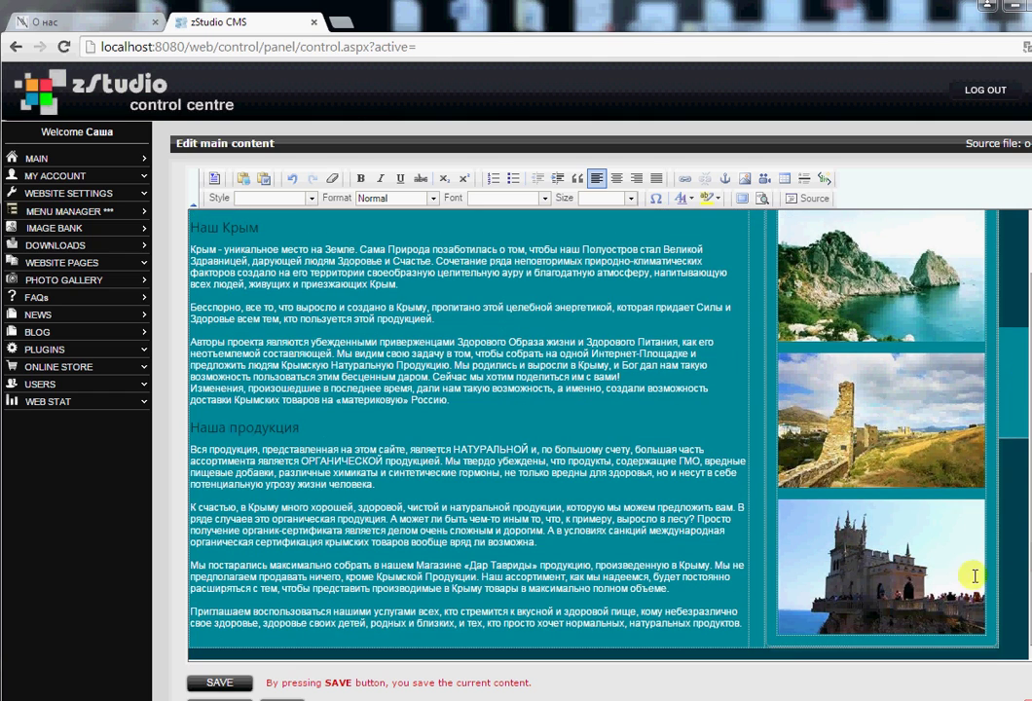
click(218, 684)
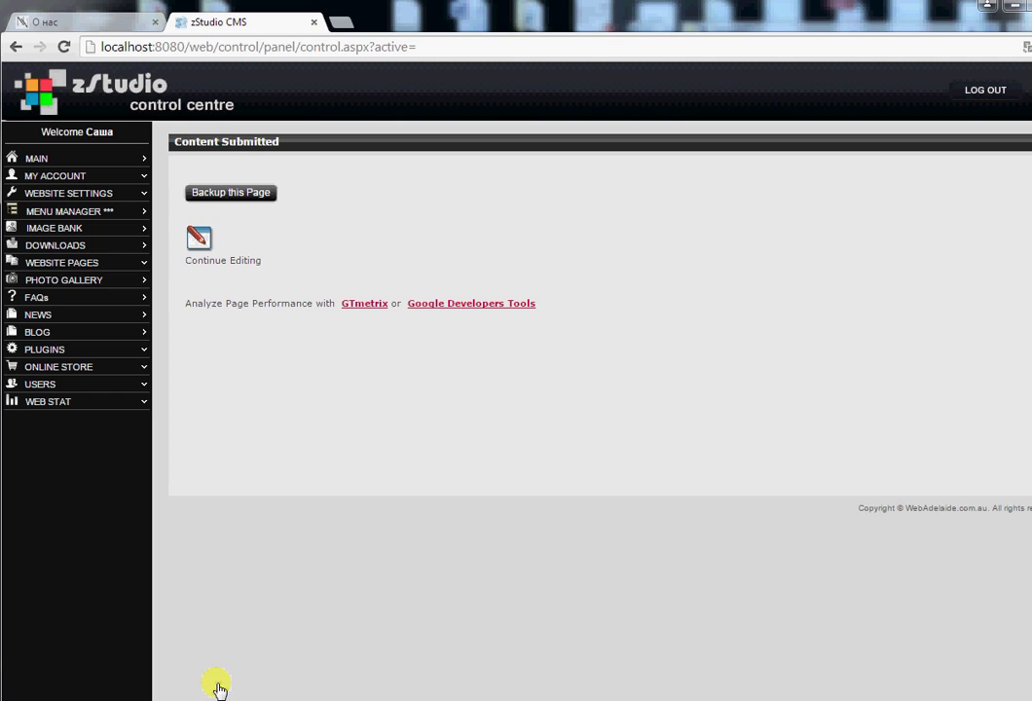
Switch to the shop website, reload the О нас page and check its text and three pictures.
click(101, 25)
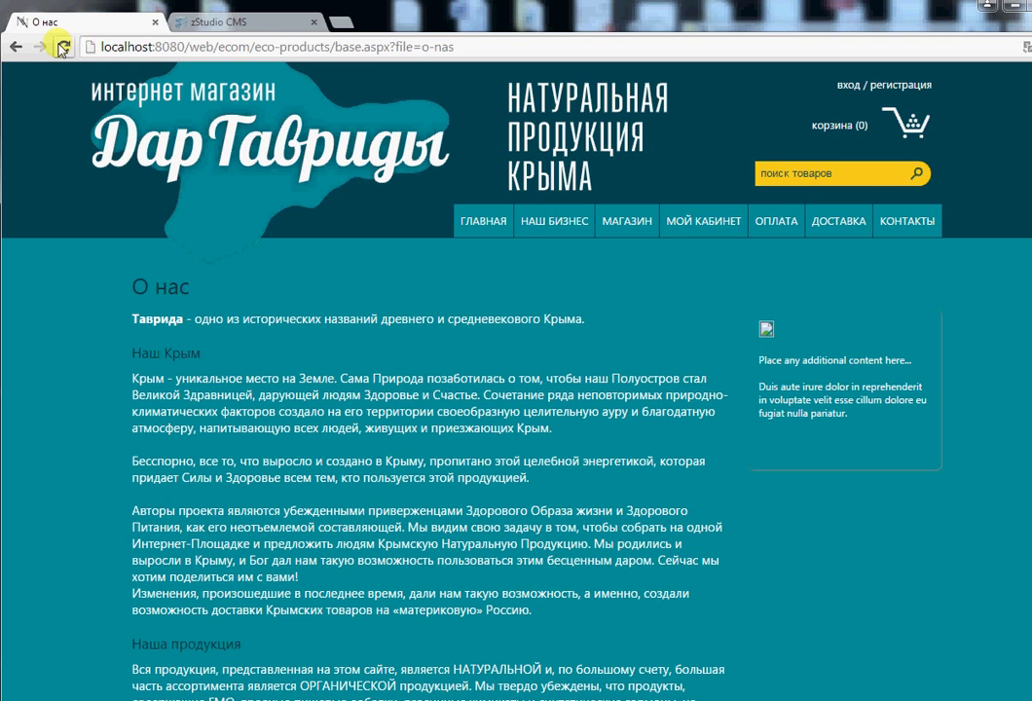
click(62, 46)
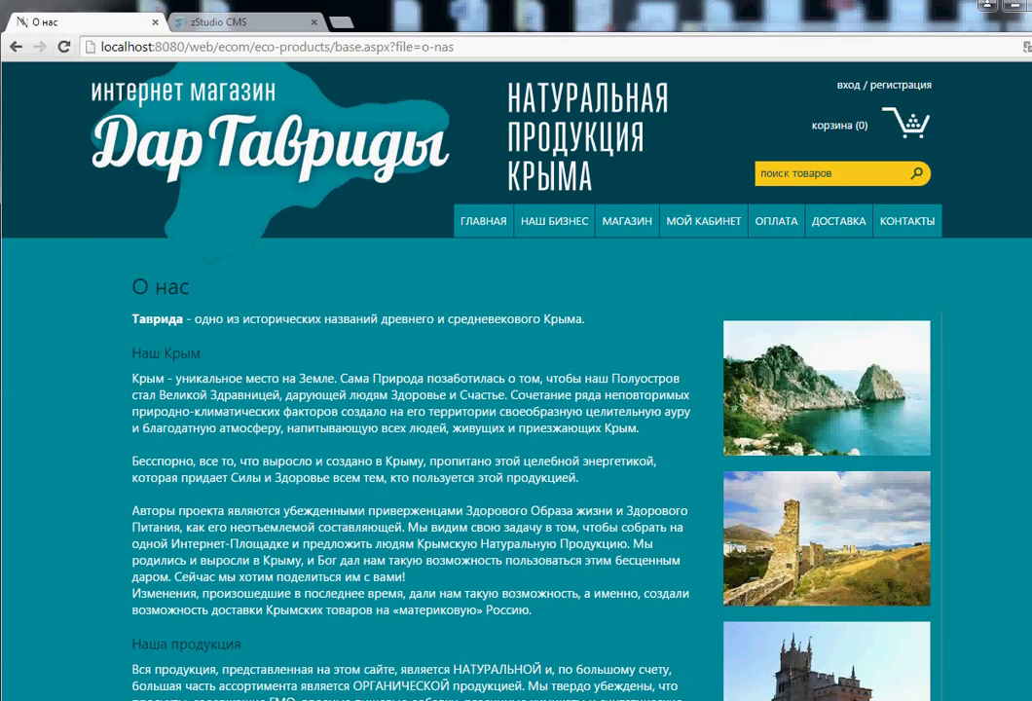
scroll(925, 336, down, 4)
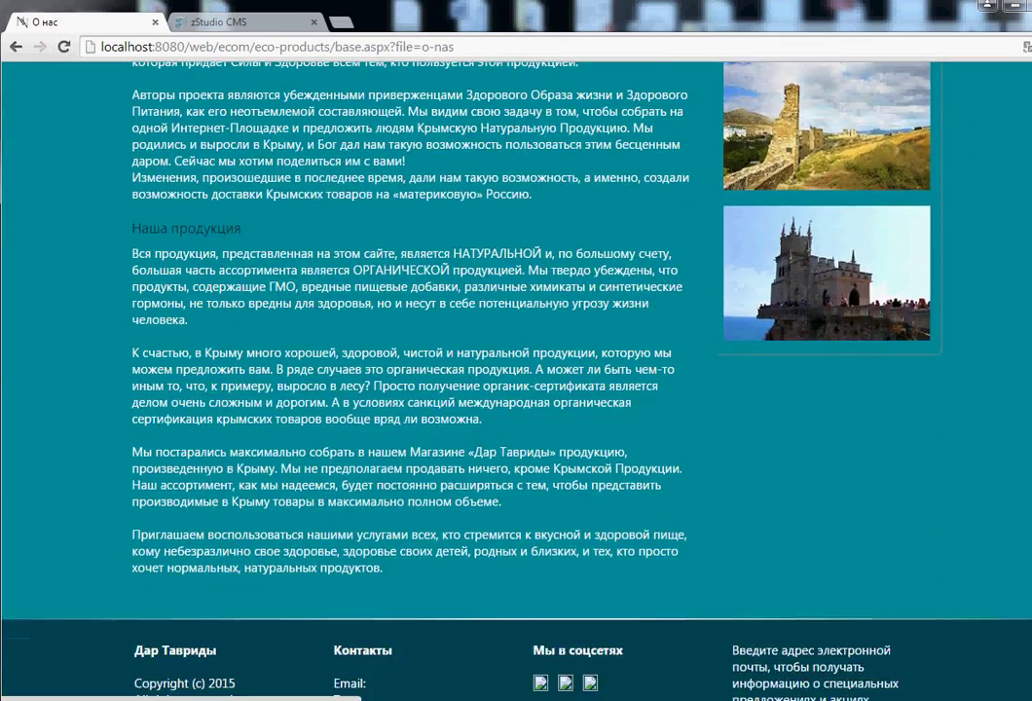
scroll(427, 314, up, 5)
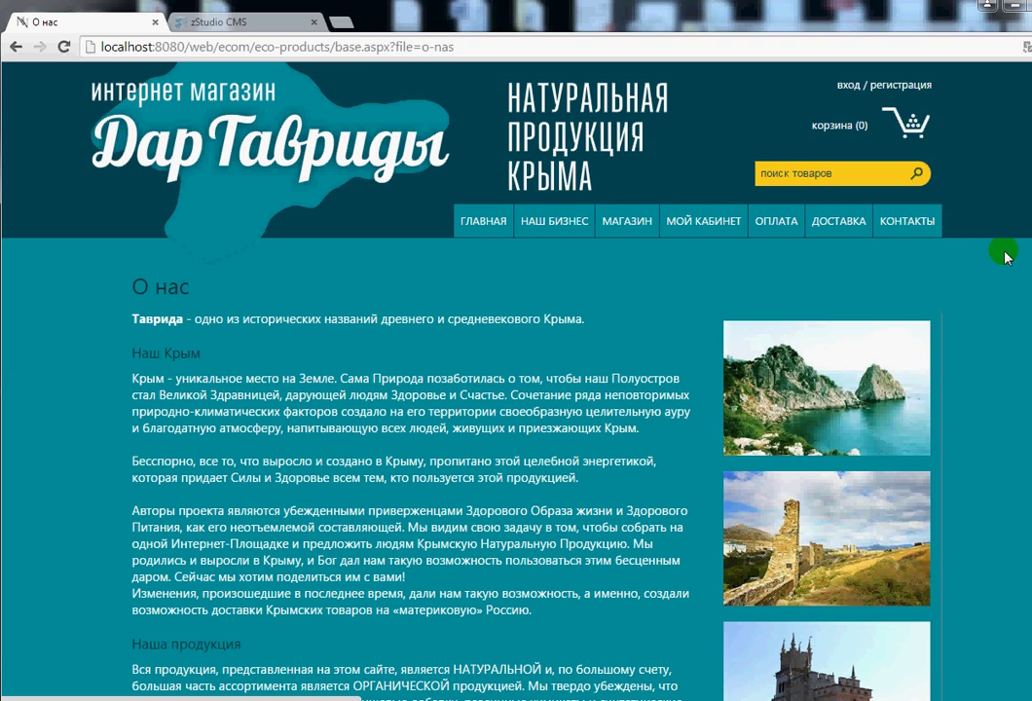
Open the КОНТАКТЫ page of the shop website and look over its placeholder text, message form and footer.
click(906, 221)
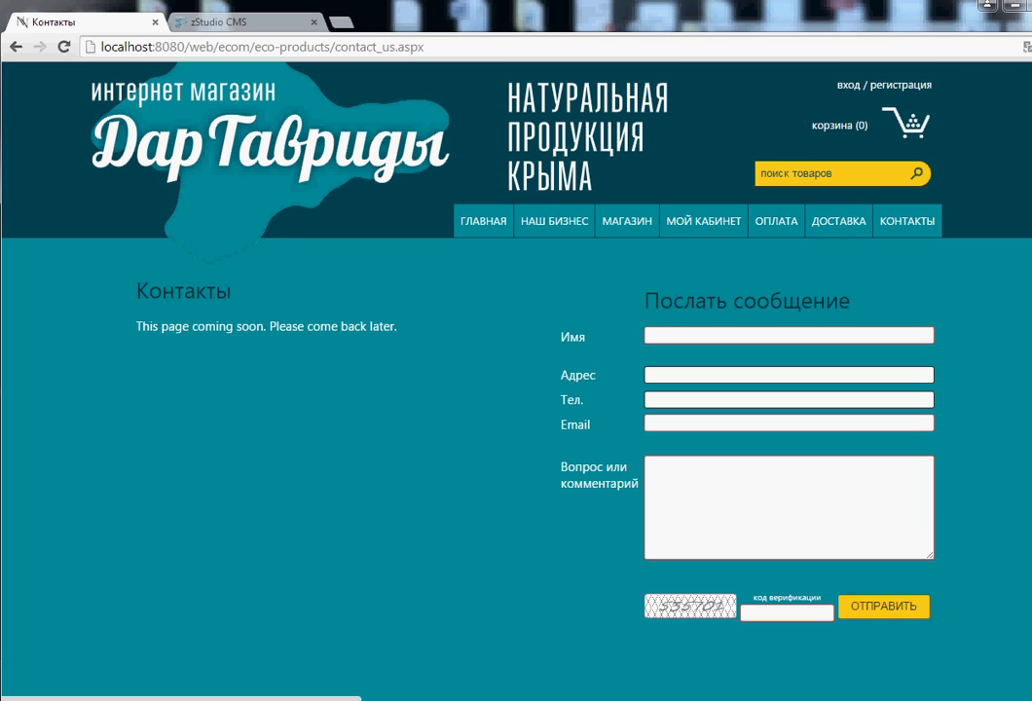
scroll(516, 390, down, 2)
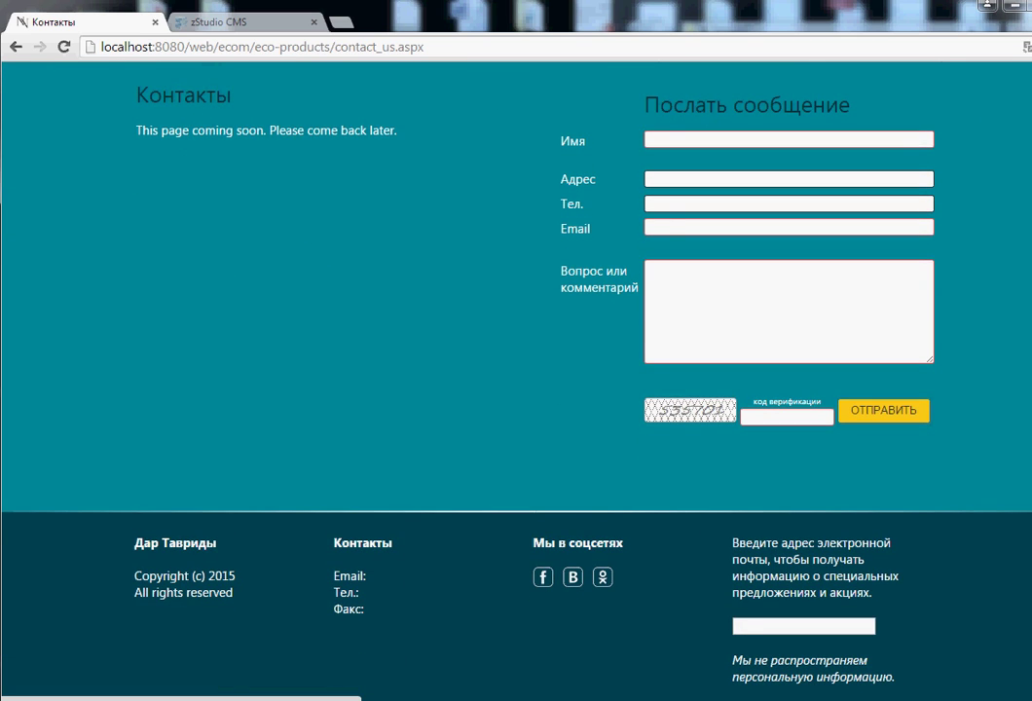
scroll(516, 351, up, 2)
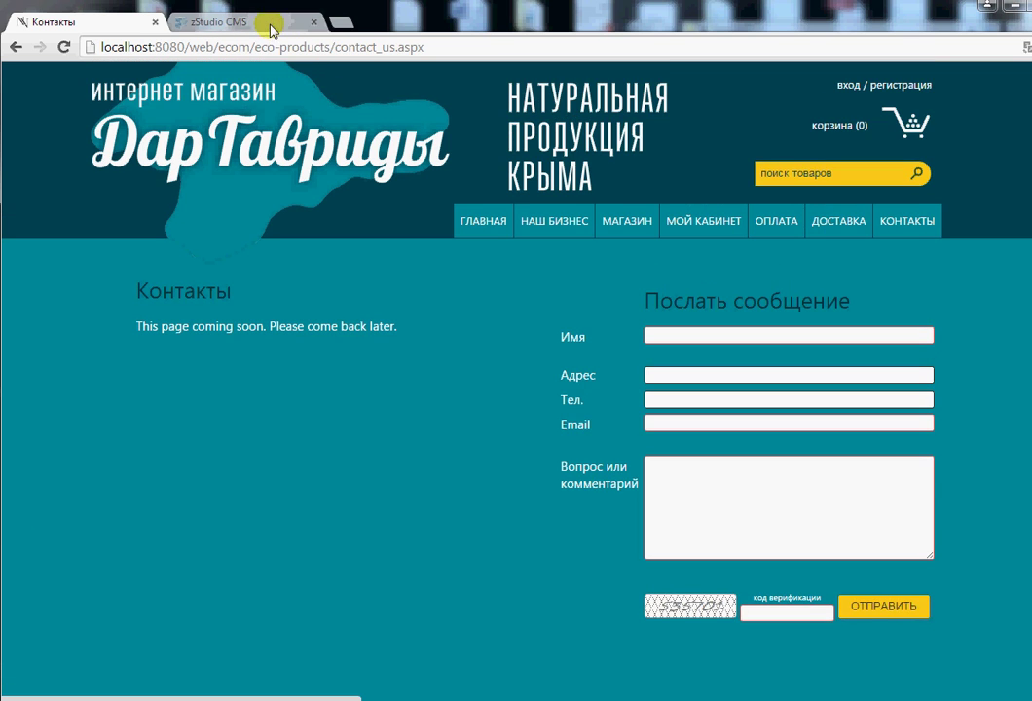
Return to zStudio CMS and open the main content of the КОНТАКТЫ page for editing with the Standard editor.
click(270, 26)
click(85, 216)
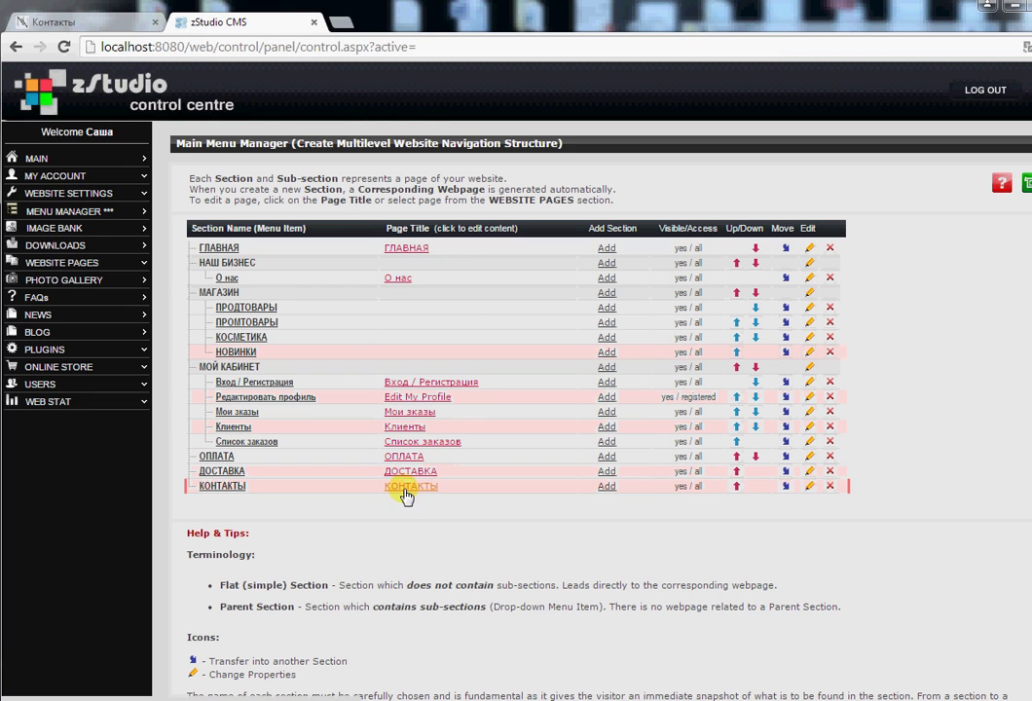
click(407, 492)
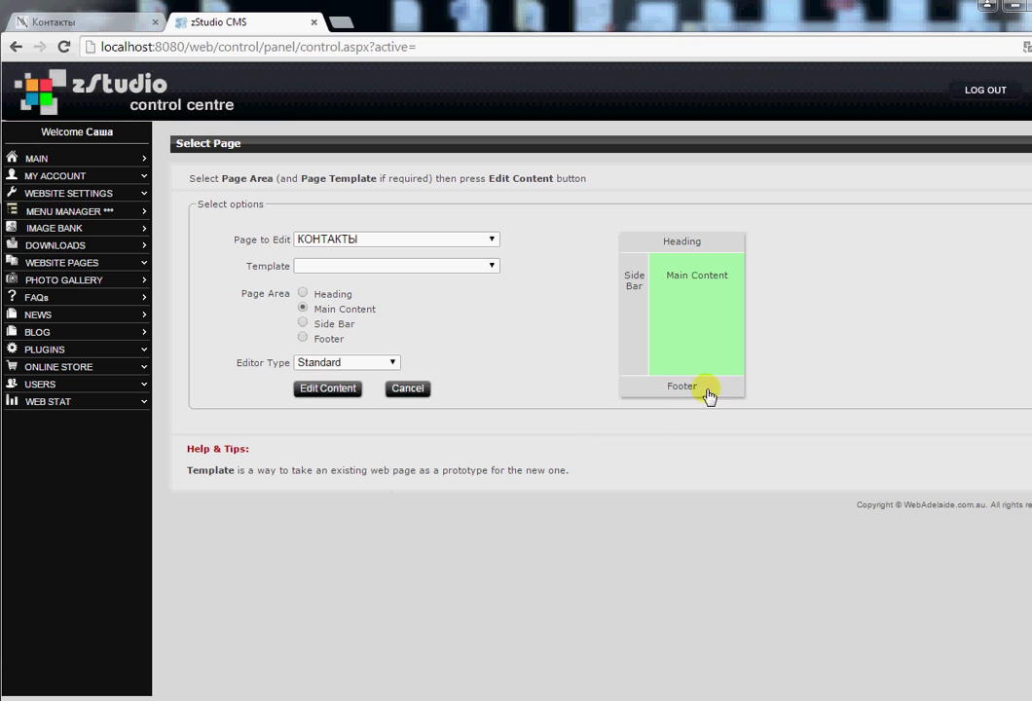
click(329, 393)
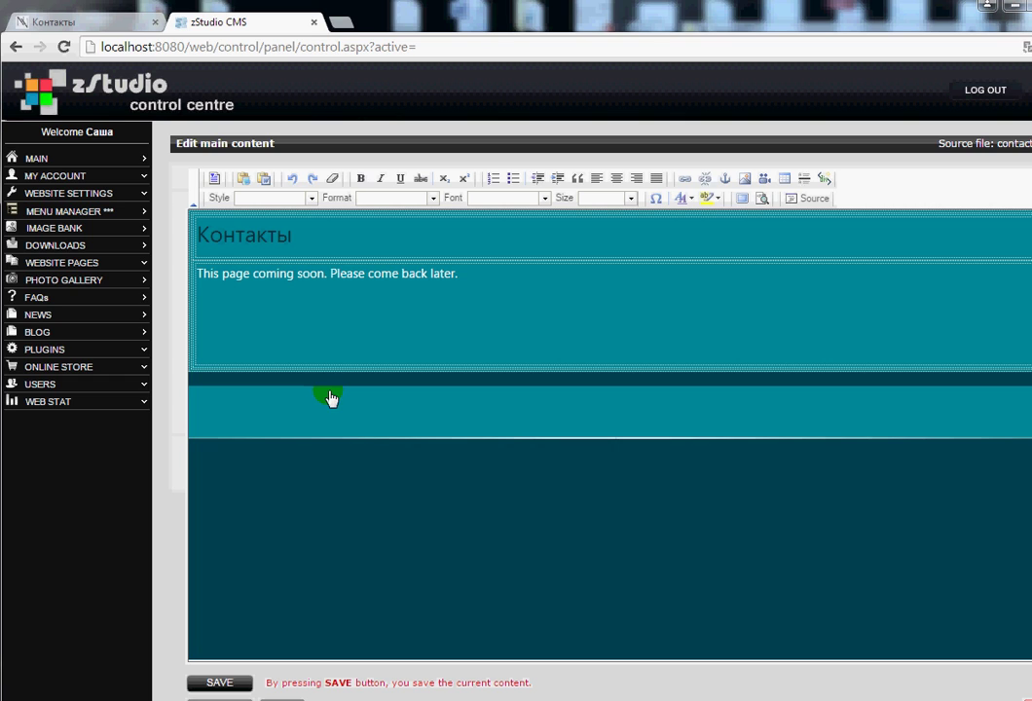
Replace the placeholder sentence under the Контакты heading with "Звоните нам по телефону:" followed by the phone number, and start a new line.
drag(467, 278, 197, 276)
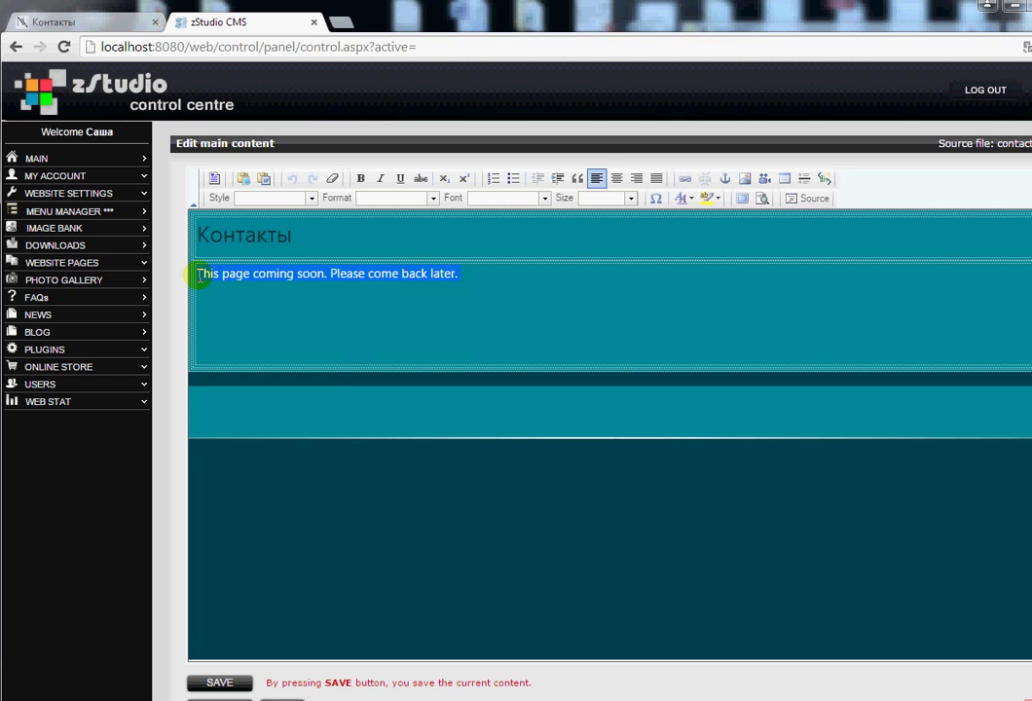
key(Delete)
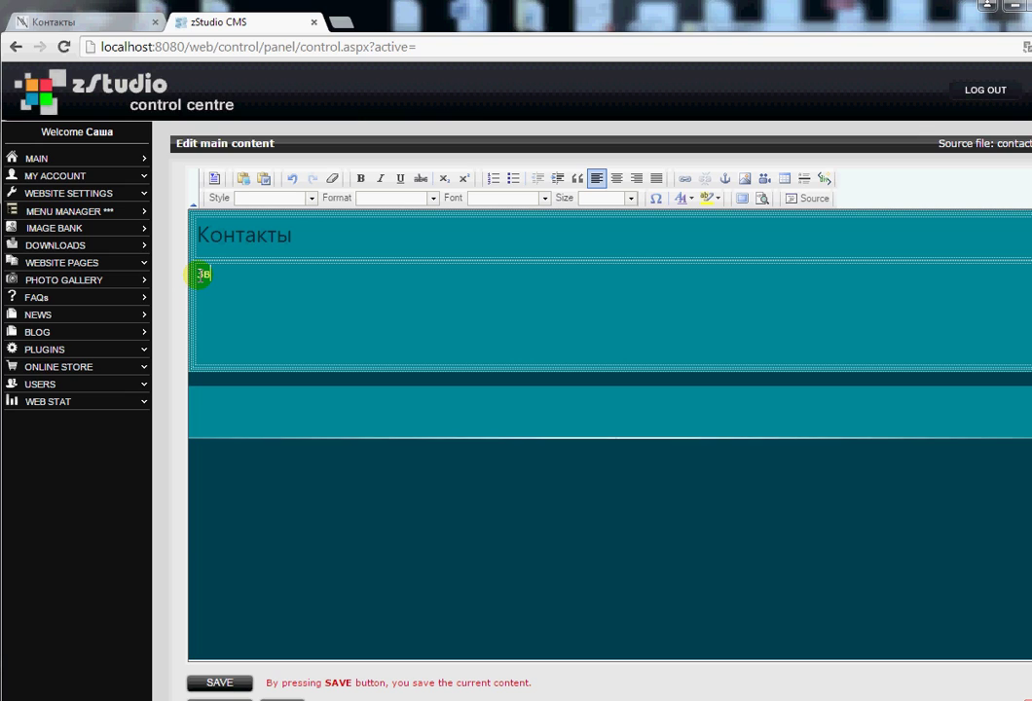
text(ните нам по теле)
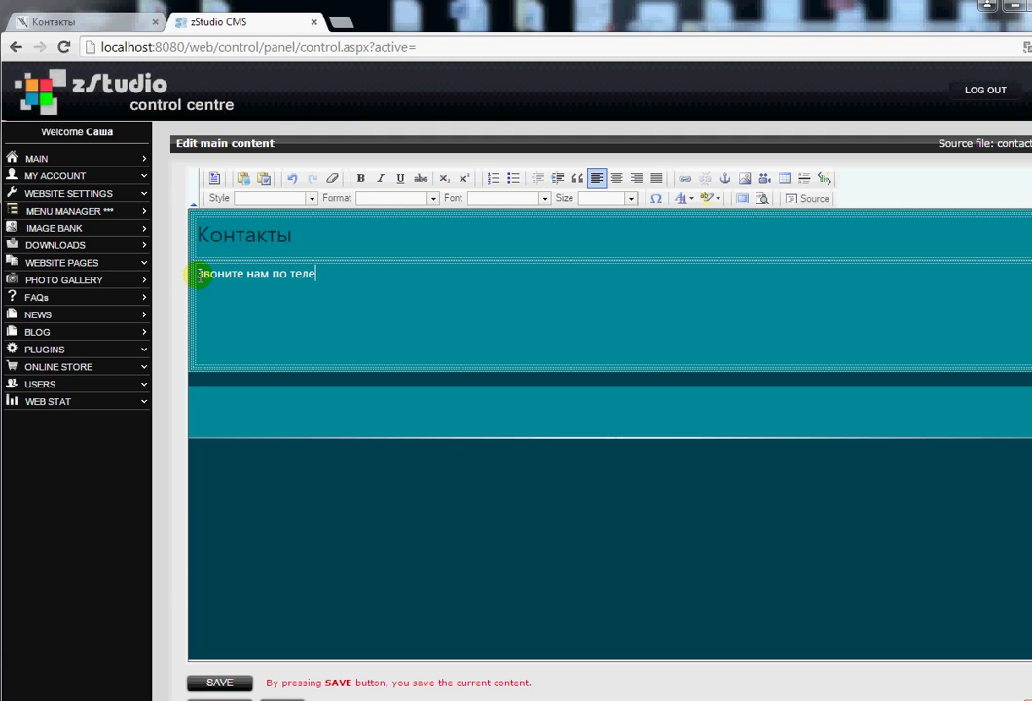
text(ф)
text(ону: 1234 5678)
key(Return)
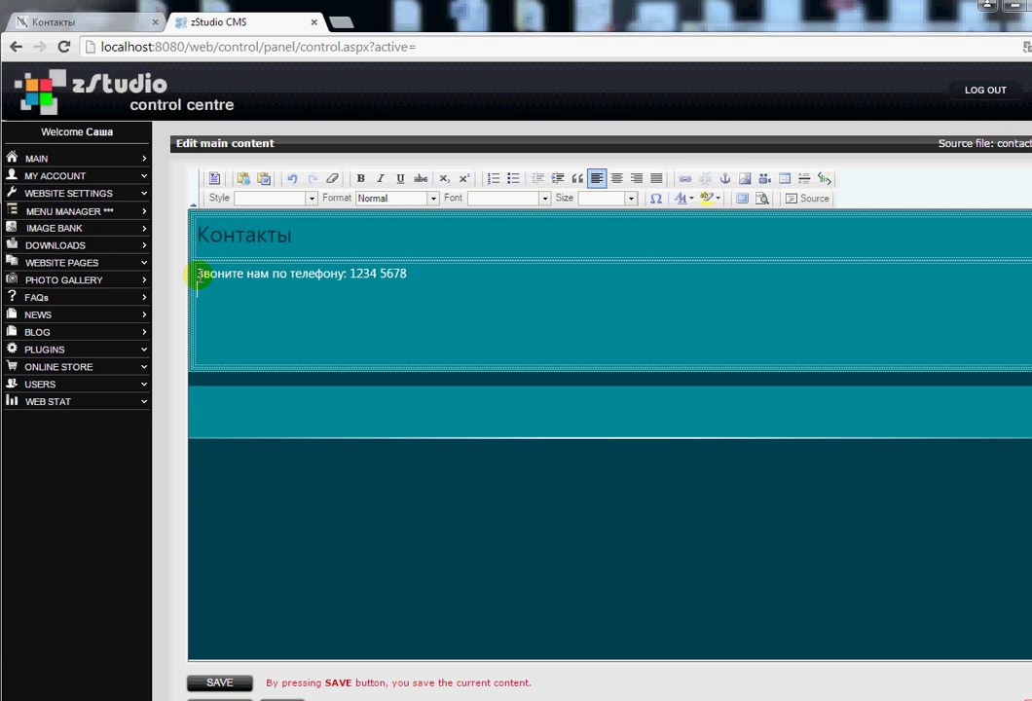